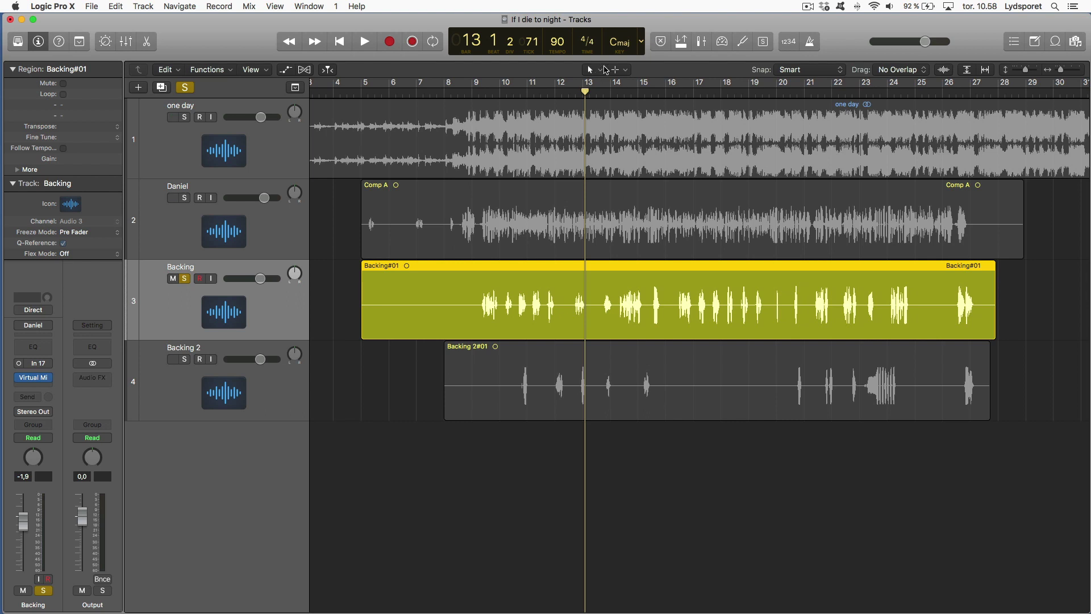
click(604, 68)
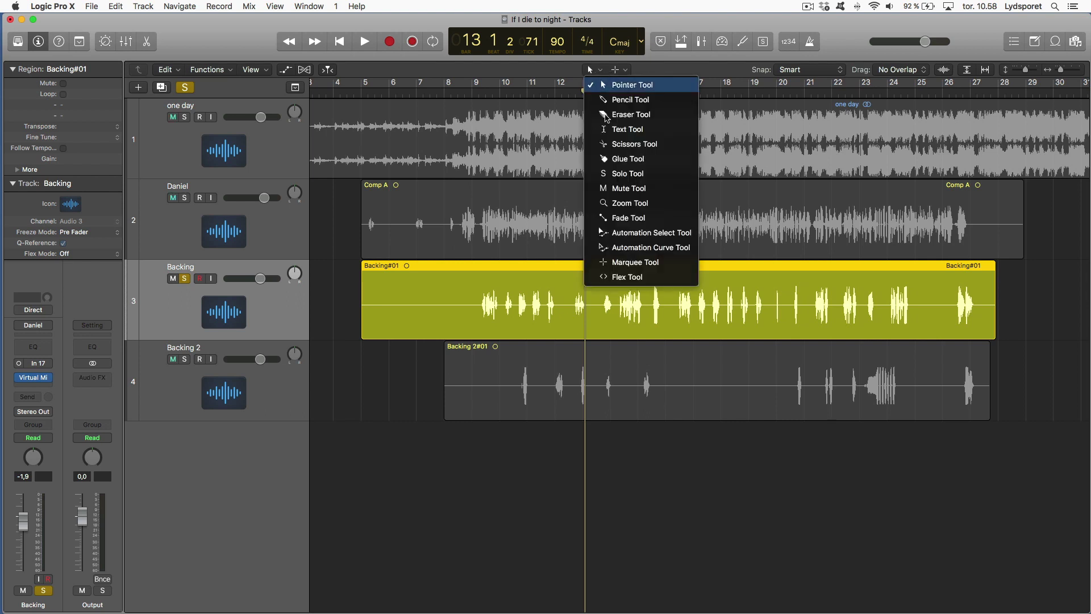
click(533, 121)
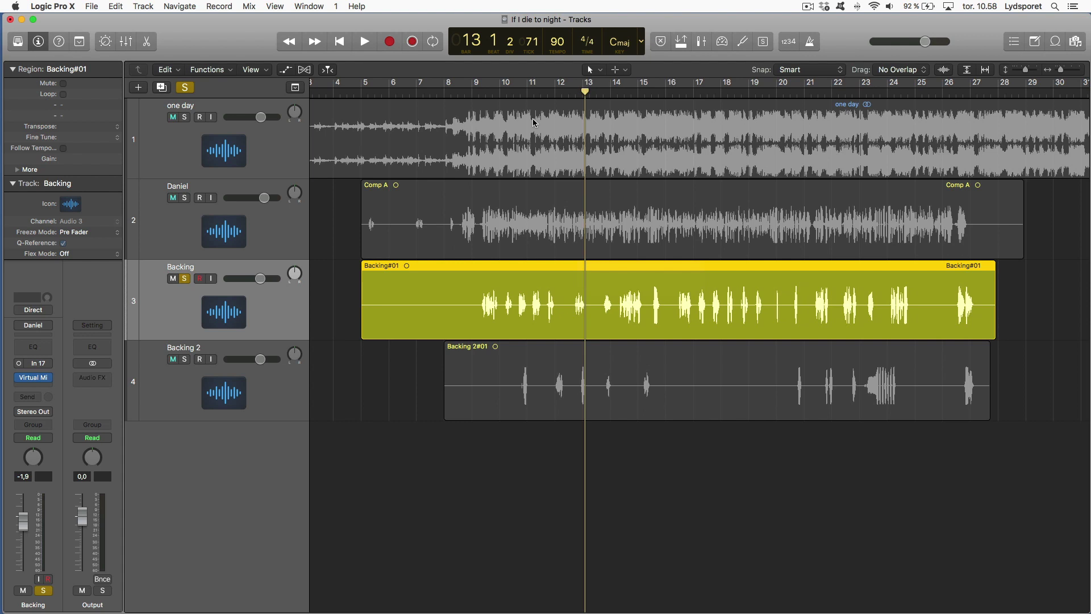
key(t)
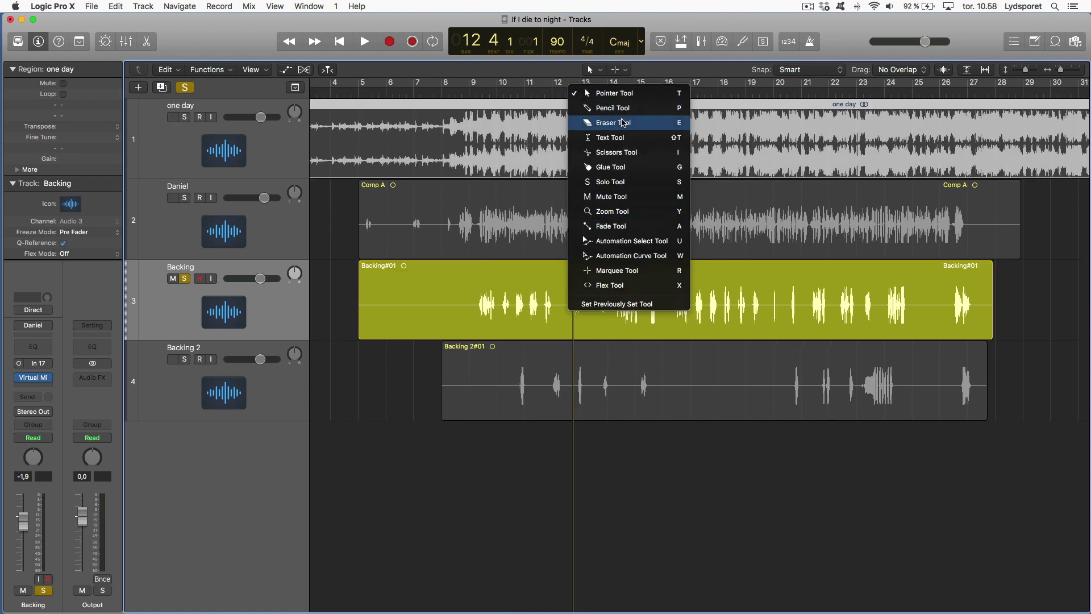
key(t)
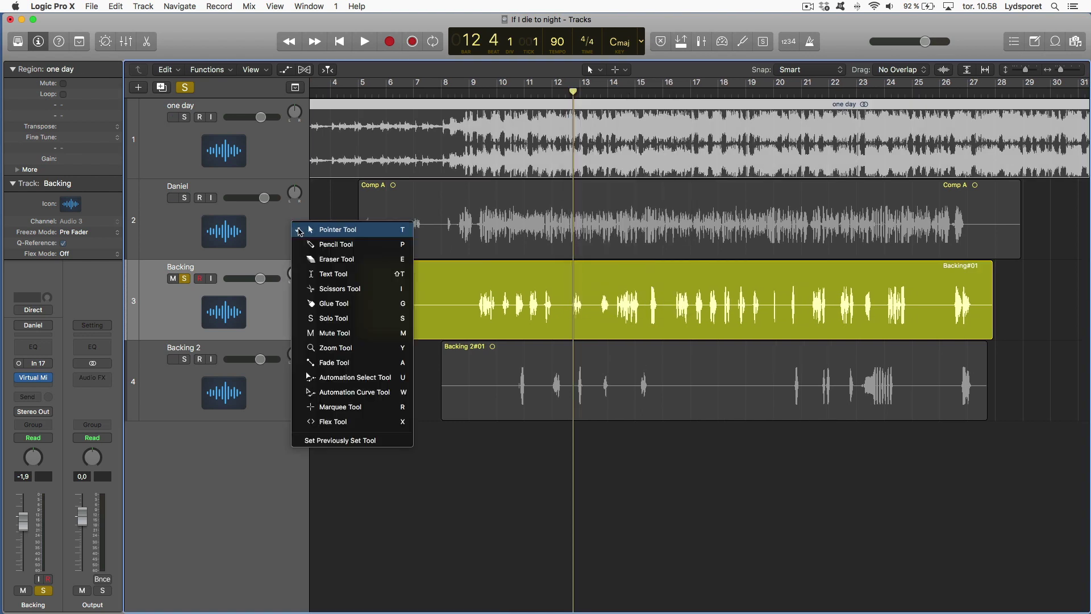
key(t)
key(t)
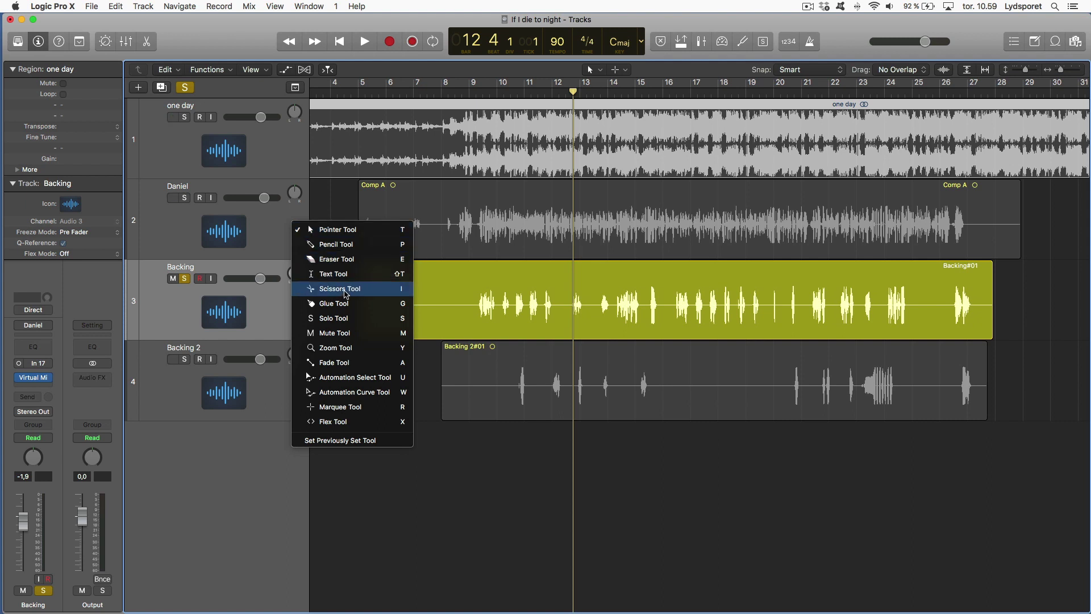
key(Escape)
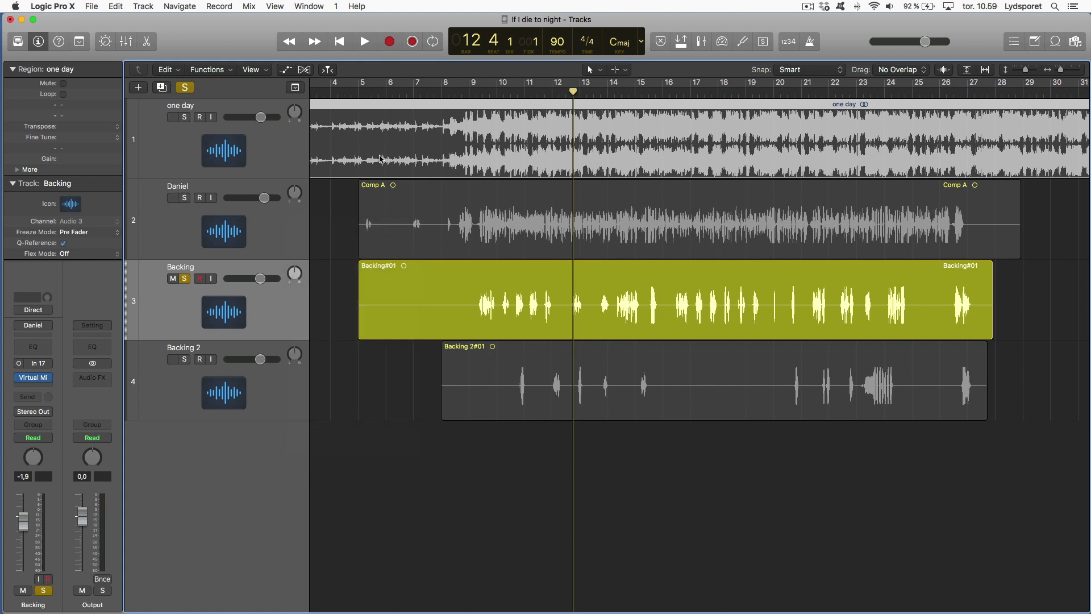
Split the Backing region with the Scissors tool at bar 8, about bar 6.6 and about bar 7¼.
key(t)
key(i)
click(403, 306)
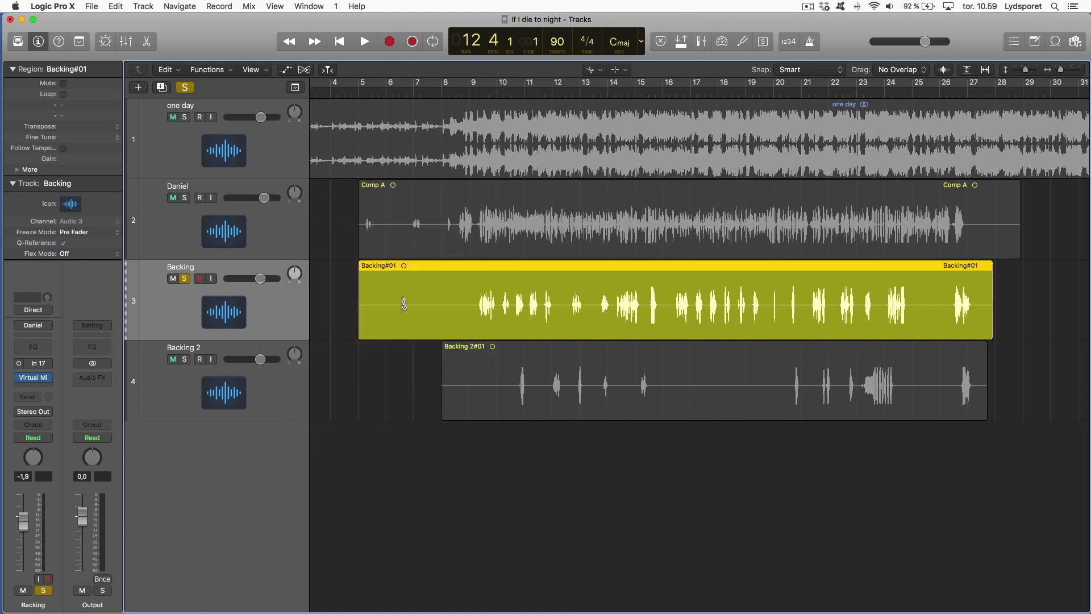
click(442, 305)
click(420, 307)
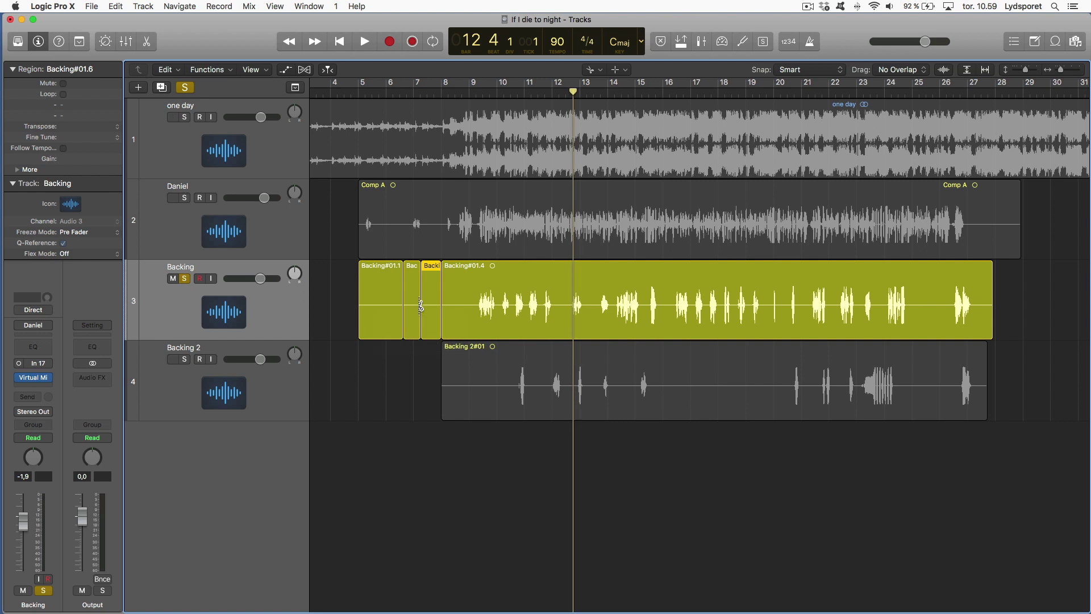
Join the three short Backing pieces before bar 8 into one region with the Glue tool.
key(t)
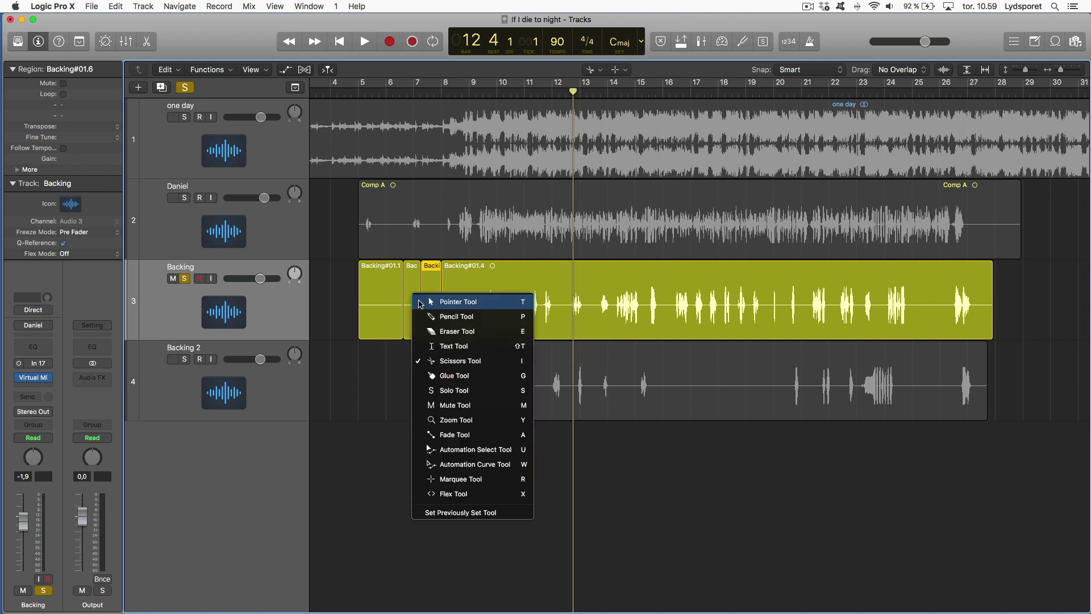
click(420, 303)
key(t)
key(e)
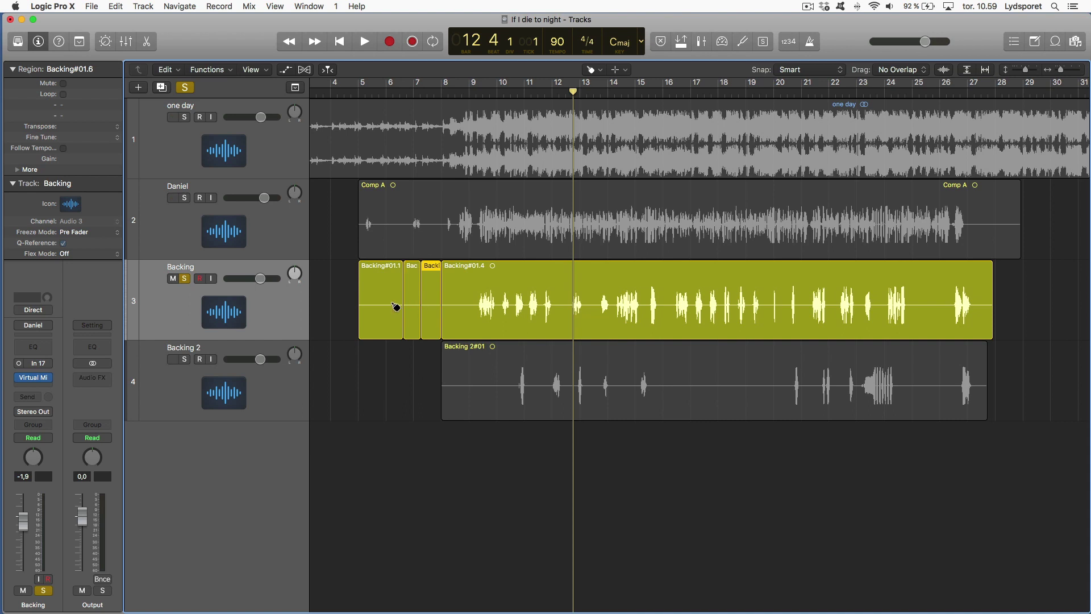
drag(403, 386, 427, 319)
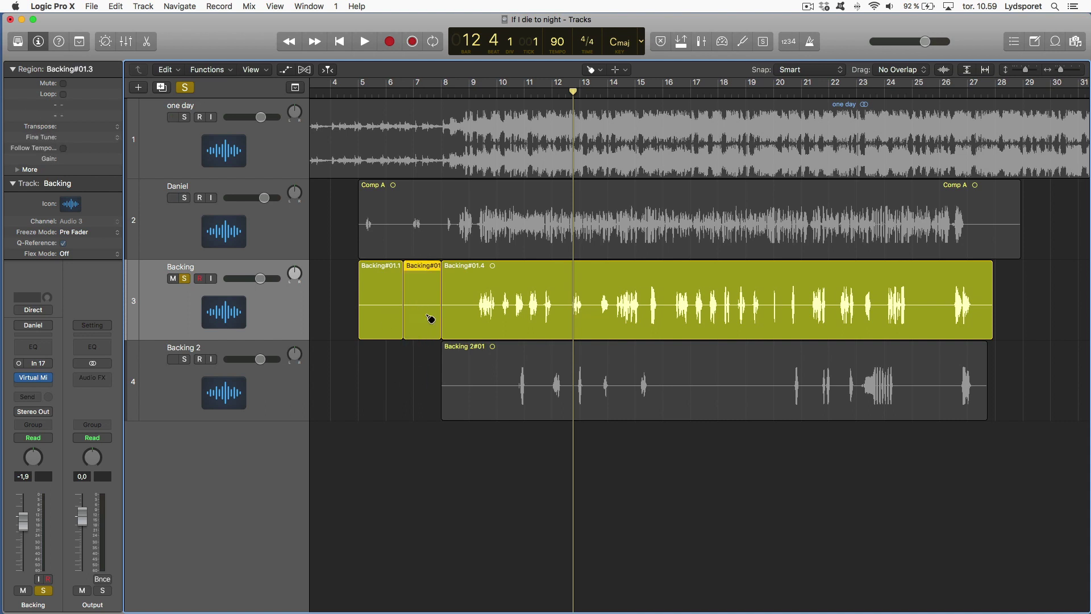
shift+click(390, 304)
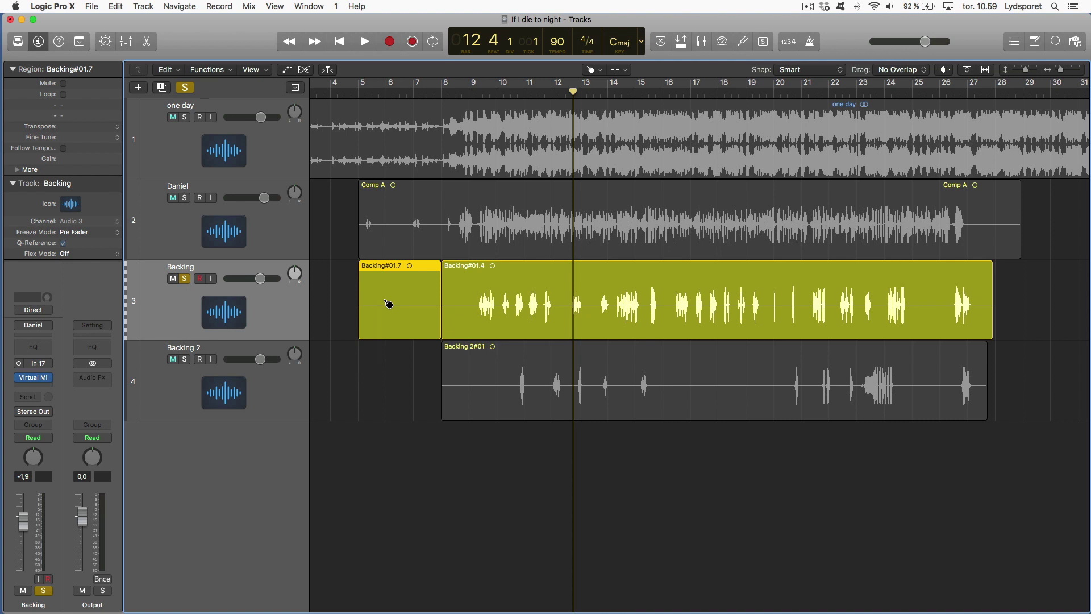
Switch back to the Pointer tool for editing the regions.
key(t)
key(t)
key(a)
mouse_move(396, 315)
mouse_down()
mouse_move(413, 338)
mouse_move(437, 324)
mouse_move(419, 323)
mouse_up()
key(a)
key(t)
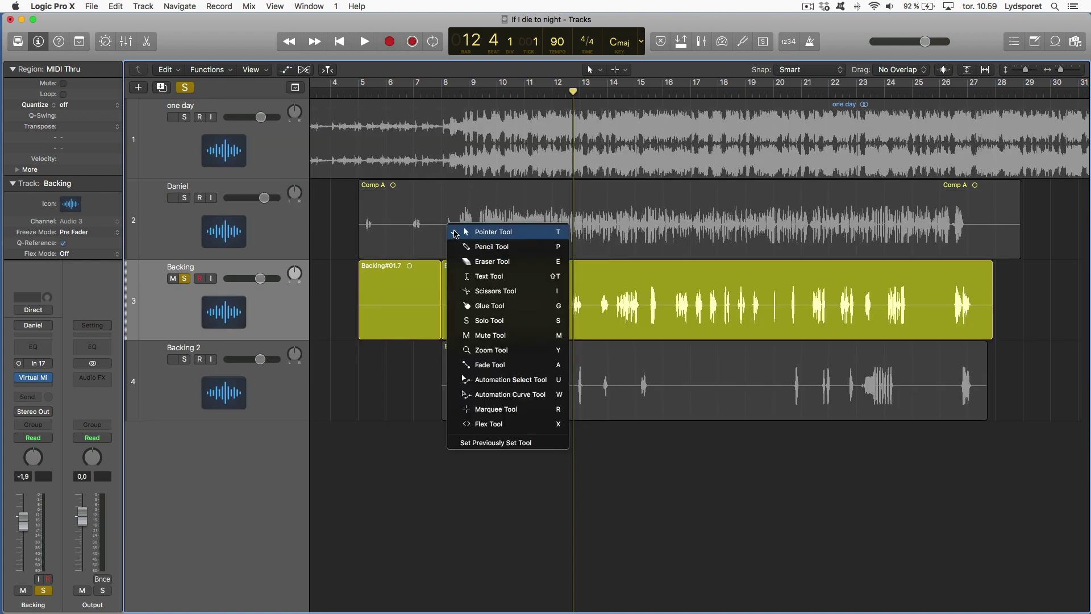
click(455, 232)
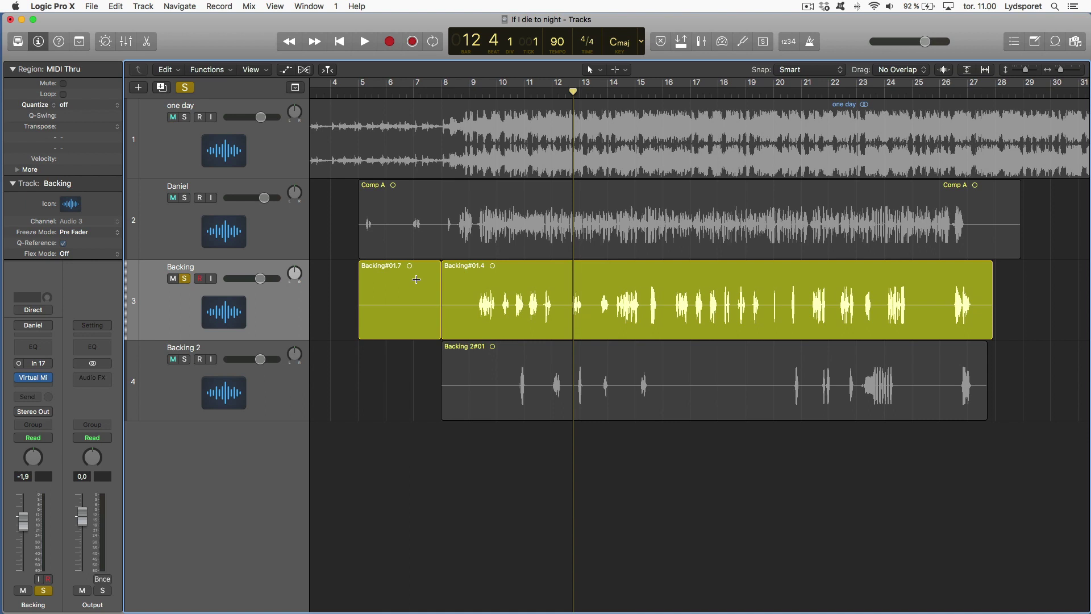
Make a marquee selection in the first Backing region and choose Marquee as the secondary tool.
drag(415, 281, 384, 291)
click(384, 290)
click(619, 70)
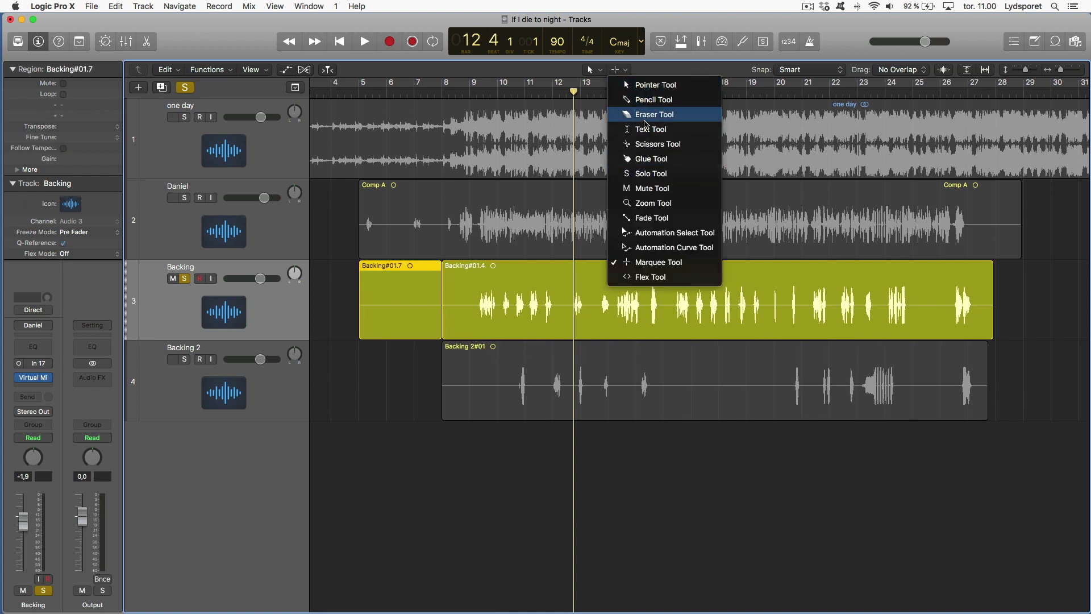
click(647, 262)
Marquee-delete the start of the Backing track up to about bar 6¼ and split the remaining first piece at about bar 7¼.
drag(359, 310, 396, 305)
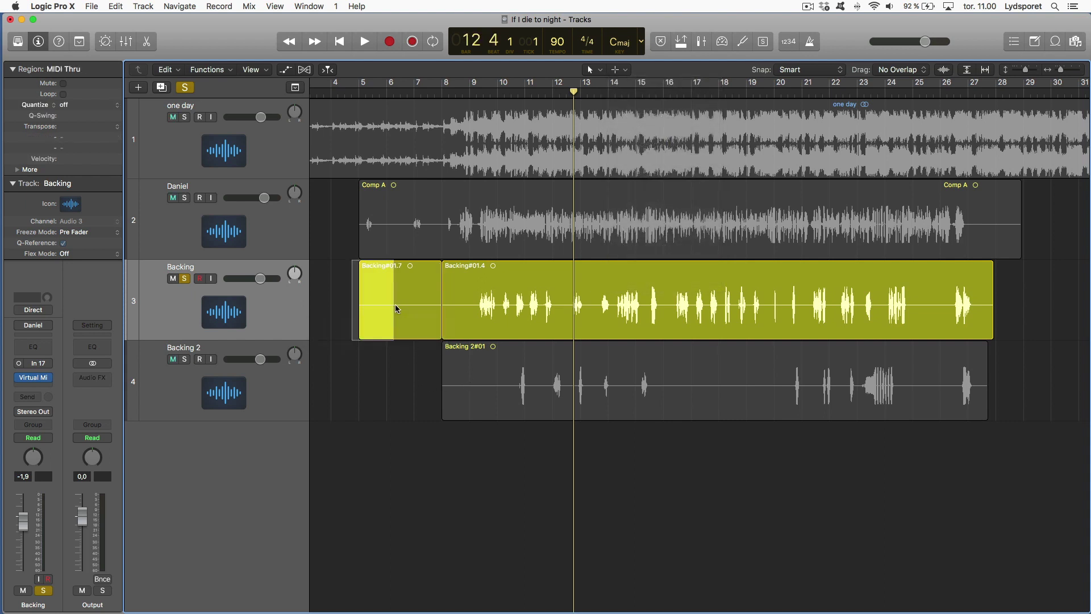
key(Delete)
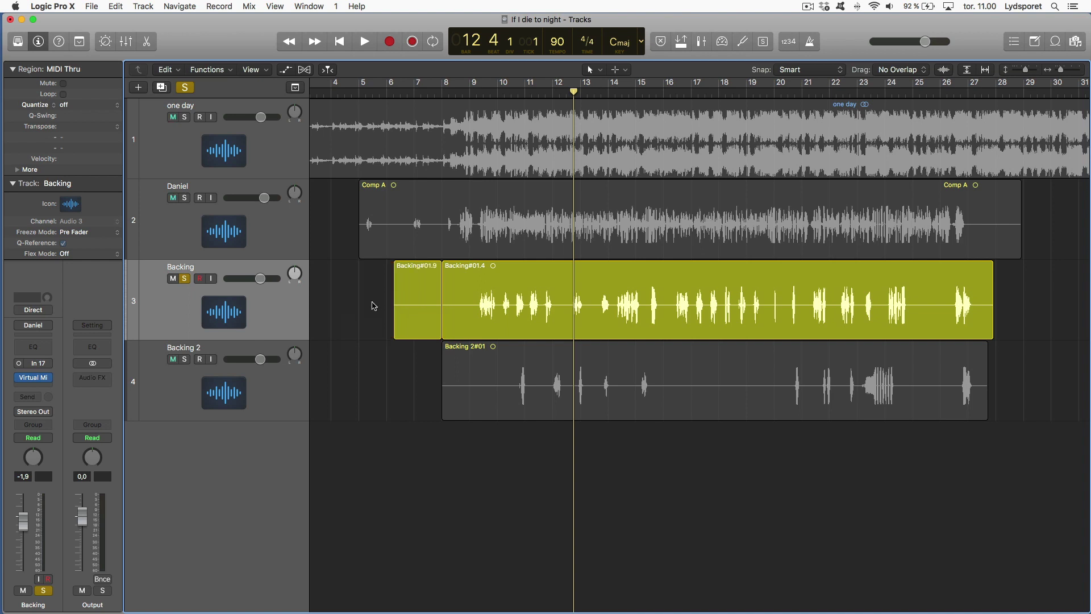
drag(386, 306, 418, 315)
click(411, 309)
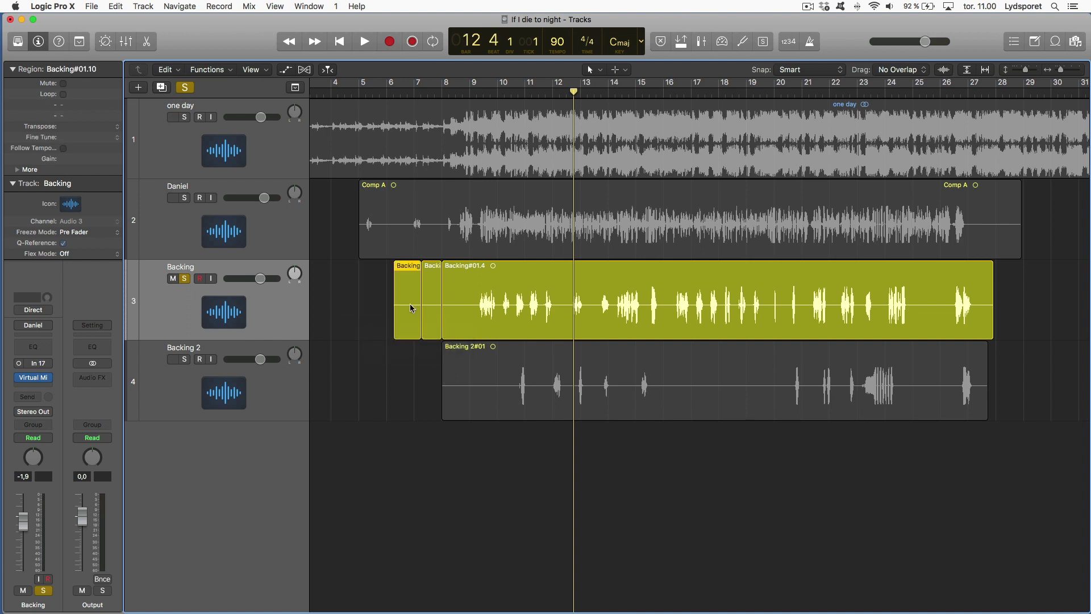
Show track automation and set the Backing volume to about -4,2 dB for the phrase near bar 11 and +2,9 dB near bar 12.
key(a)
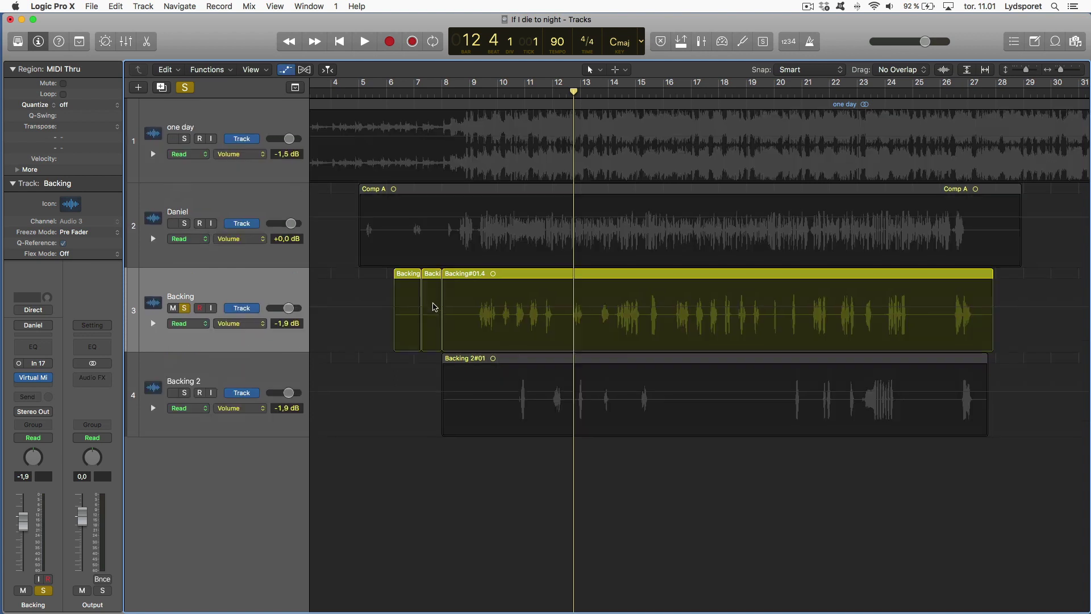
key(super+Right)
key(super+Right)
scroll(459, 328, right, 2)
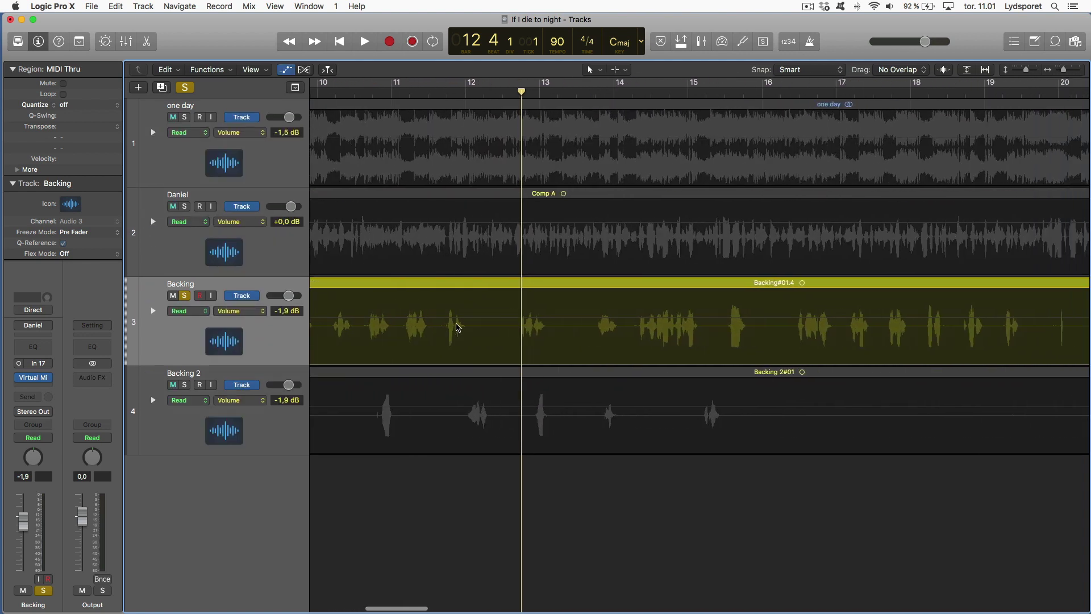
drag(439, 324, 404, 347)
scroll(440, 322, left, 1)
scroll(437, 324, left, 5)
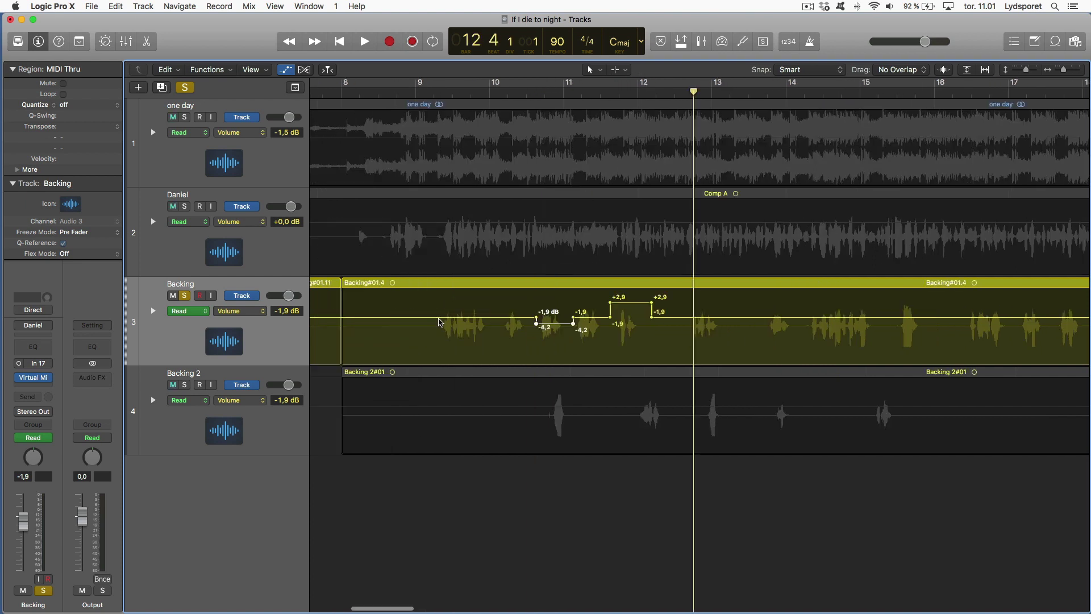
Add four volume automation points around the Backing phrase between bars 9 and 10 and lower the level between them.
click(437, 317)
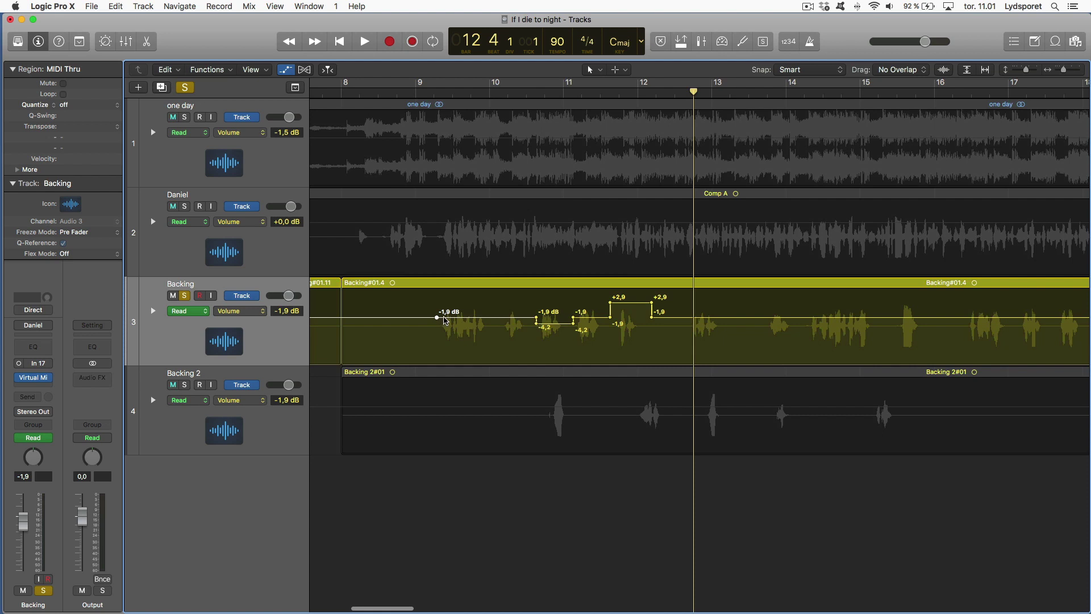
click(444, 317)
click(481, 317)
click(488, 317)
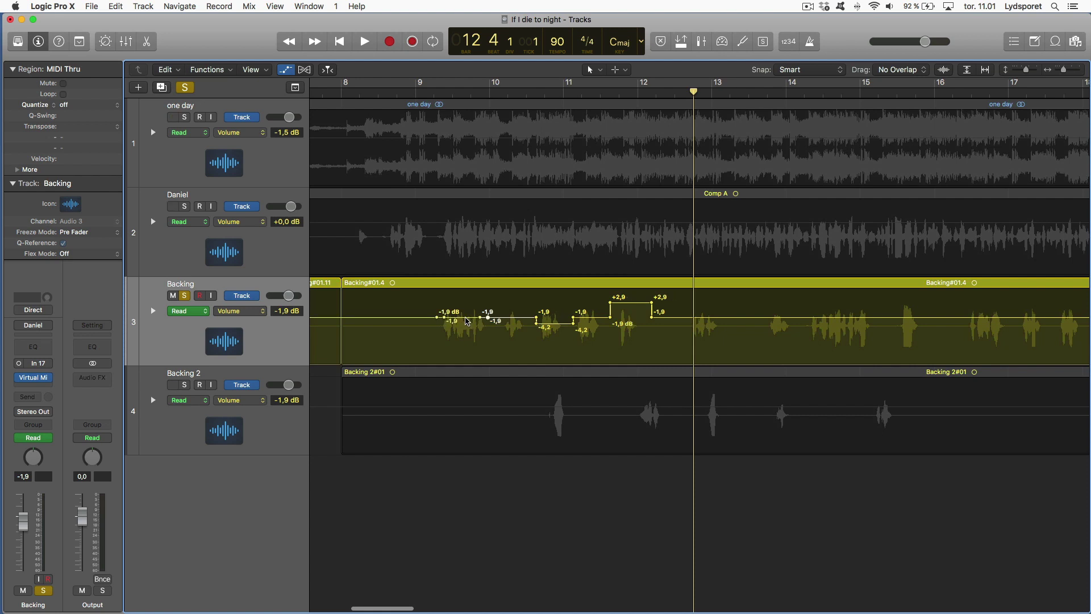
mouse_move(464, 317)
mouse_down()
mouse_move(464, 307)
mouse_move(465, 341)
mouse_move(464, 327)
mouse_up()
Glue all the Backing regions into a single region and turn off the Backing track's solo.
drag(377, 319, 407, 290)
click(408, 306)
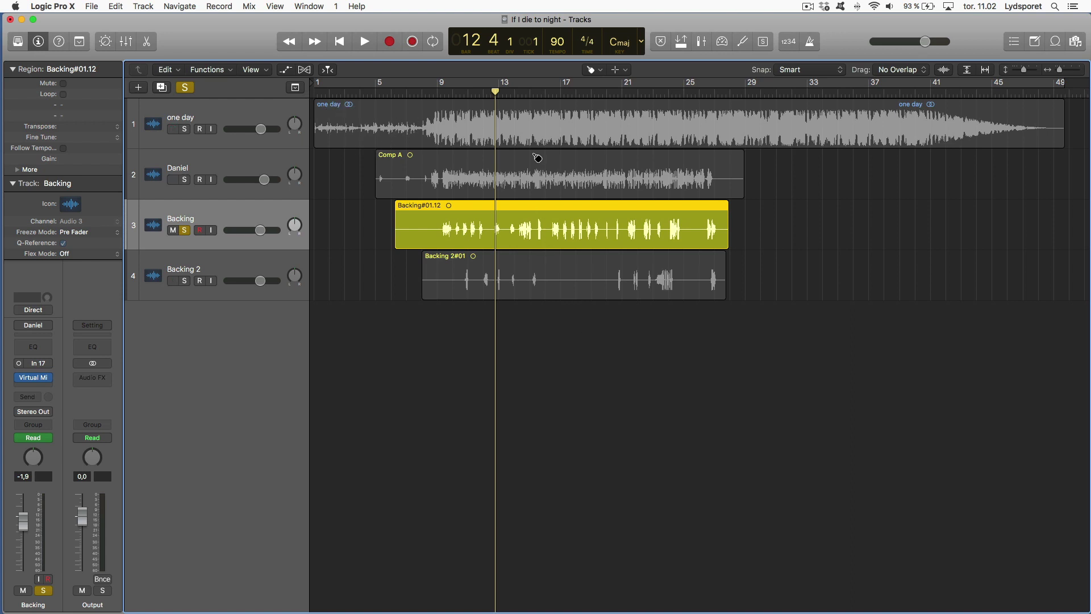
click(185, 233)
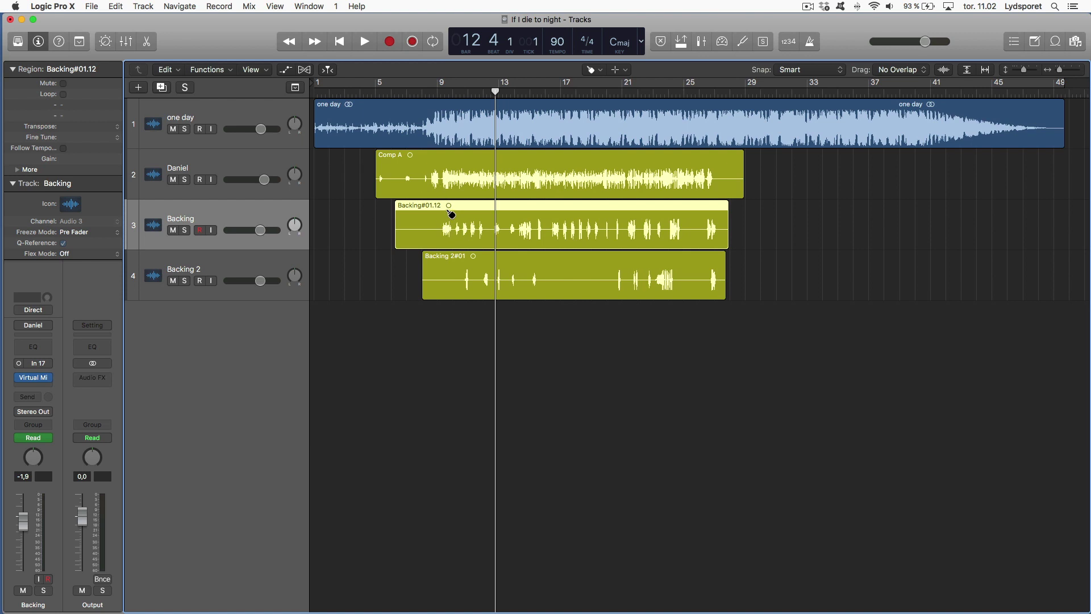
Switch from the Glue tool back to the Pointer tool, leaving track automation hidden.
key(a)
key(a)
key(t)
key(t)
Create a new project alternative named "If I die to night mixing" and save the changes to the current alternative.
click(95, 6)
mouse_move(128, 165)
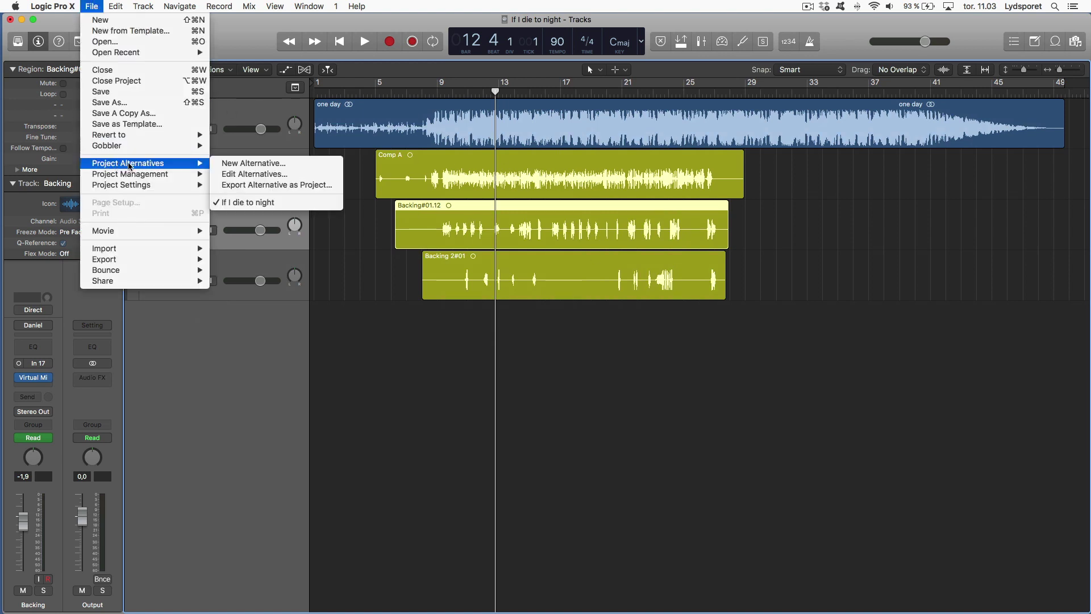
click(249, 165)
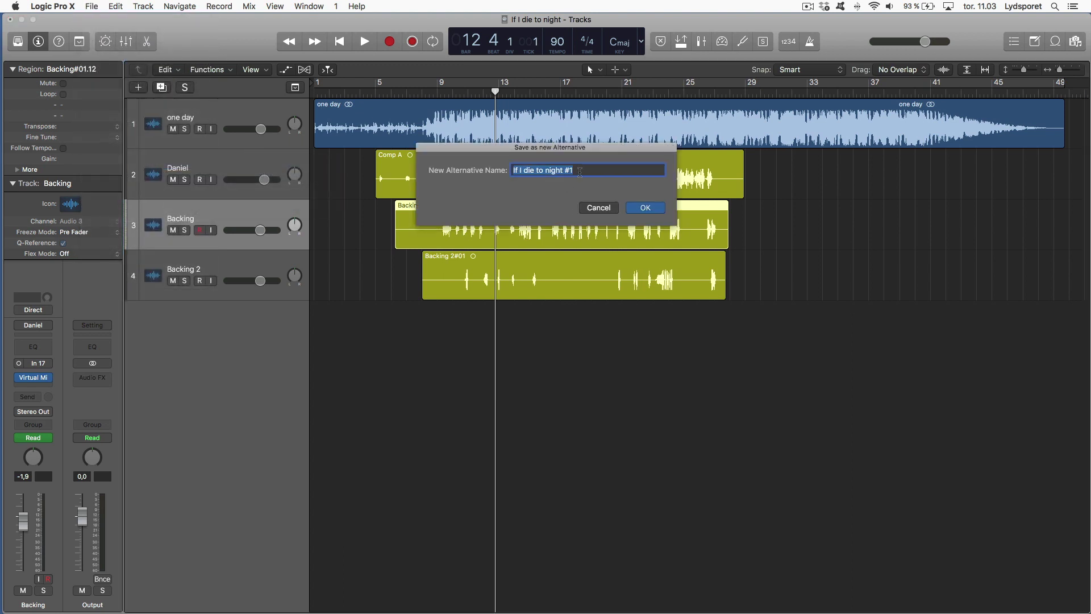
click(580, 171)
click(646, 208)
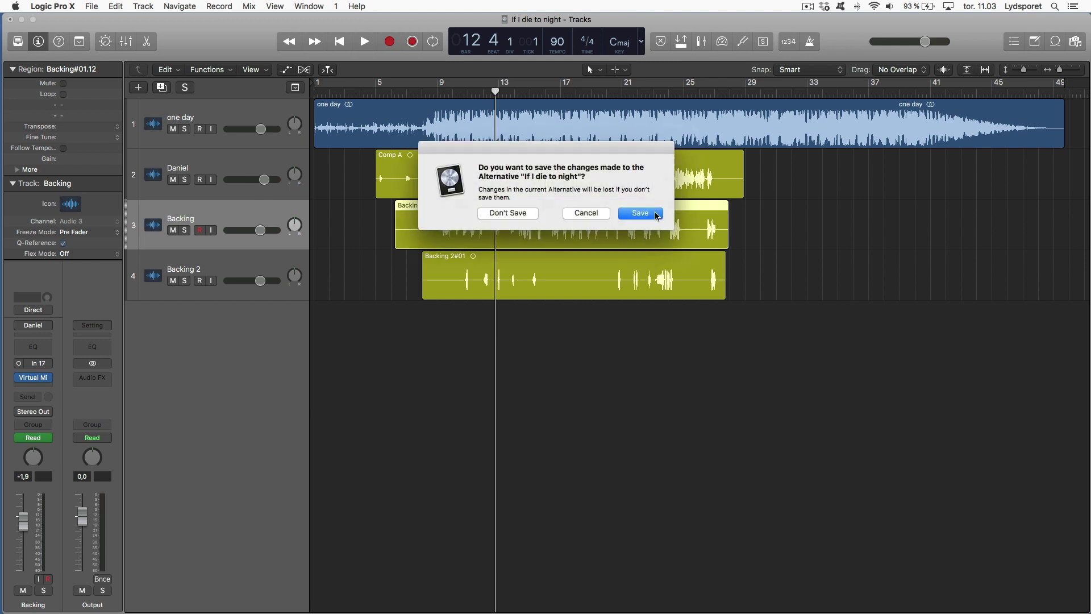
click(656, 214)
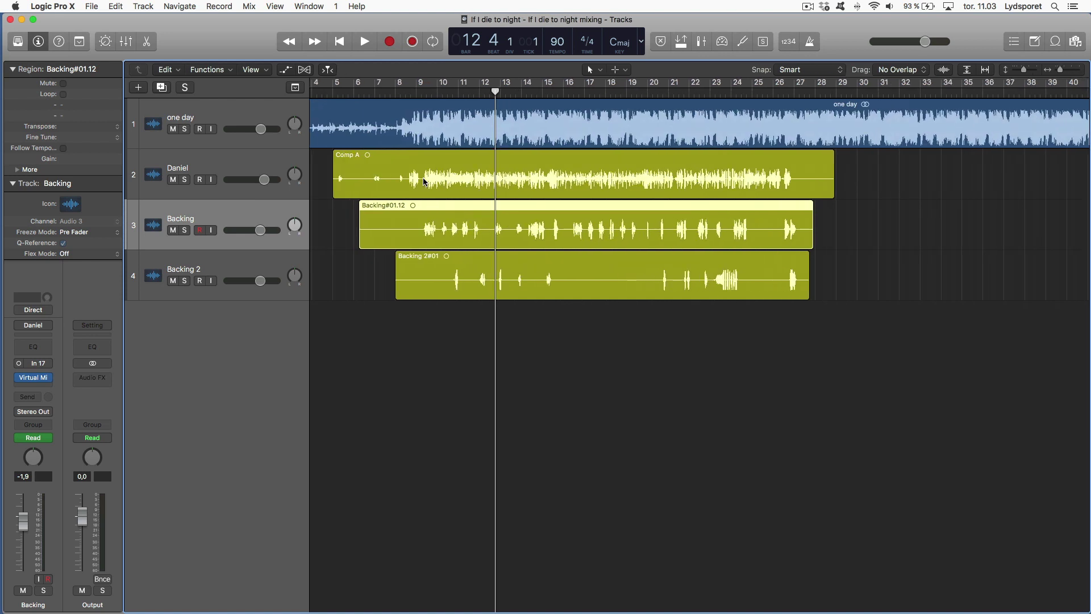
Marquee and delete the start of the Comp A region on track 2, up to about bar 8.5.
scroll(424, 182, left, 1)
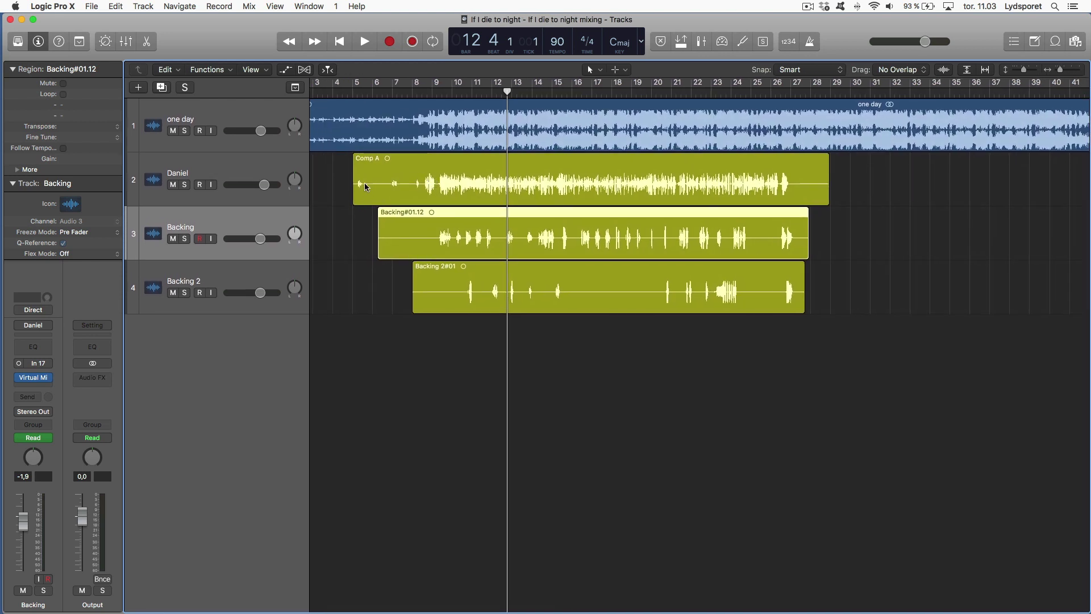
click(338, 186)
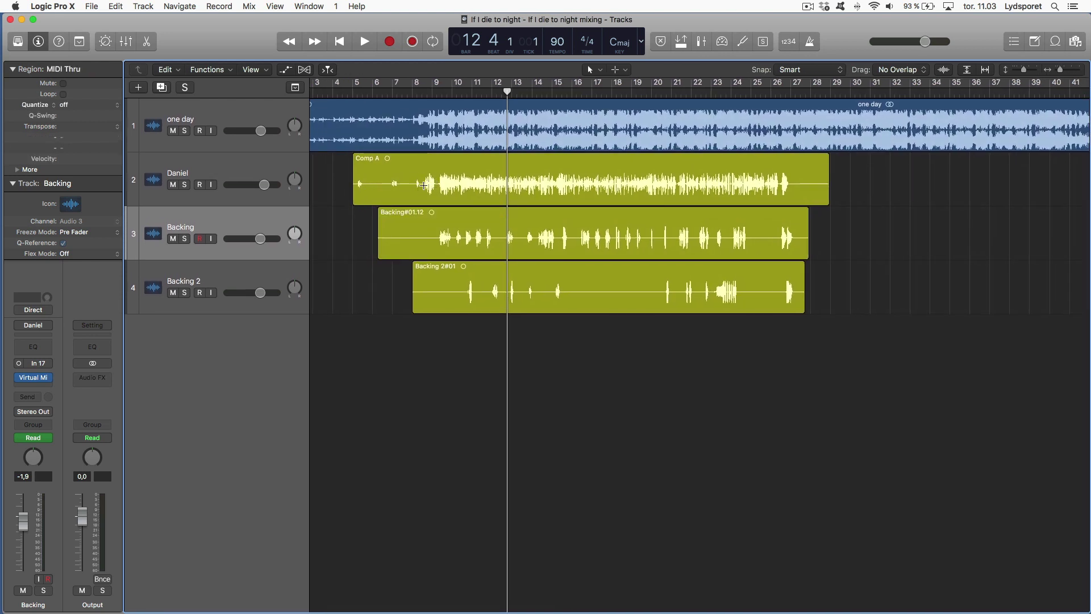
drag(423, 185, 353, 196)
key(Delete)
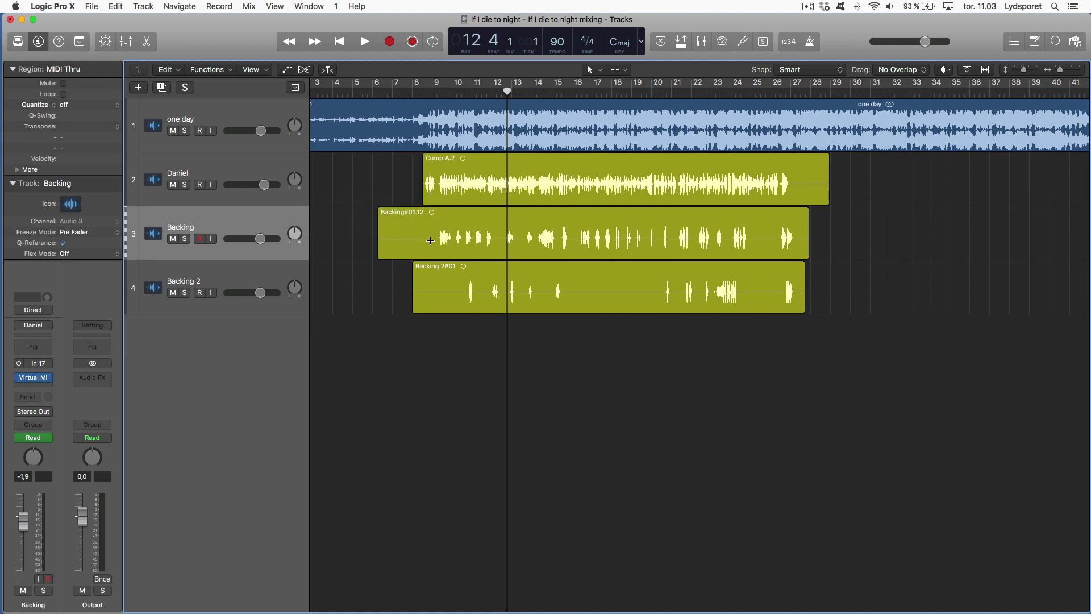
Marquee and delete the empty start of the Backing region up to about bar 9.
drag(430, 240, 347, 245)
key(Delete)
scroll(396, 253, right, 2)
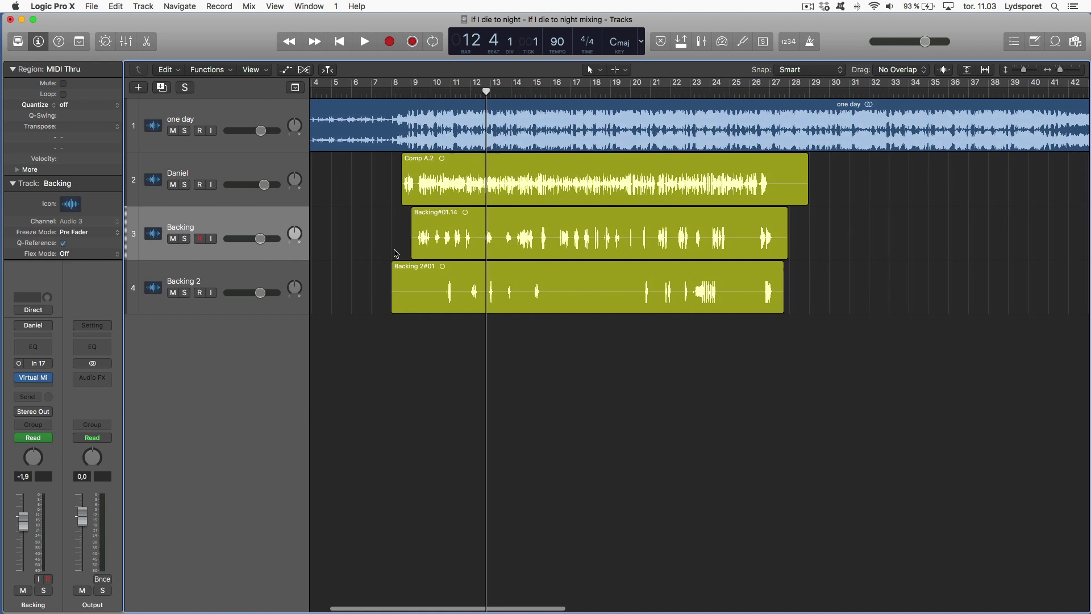
Remove the silence from the Backing region with a 4,0 % threshold and 0,1000 sec minimum silence time.
click(429, 234)
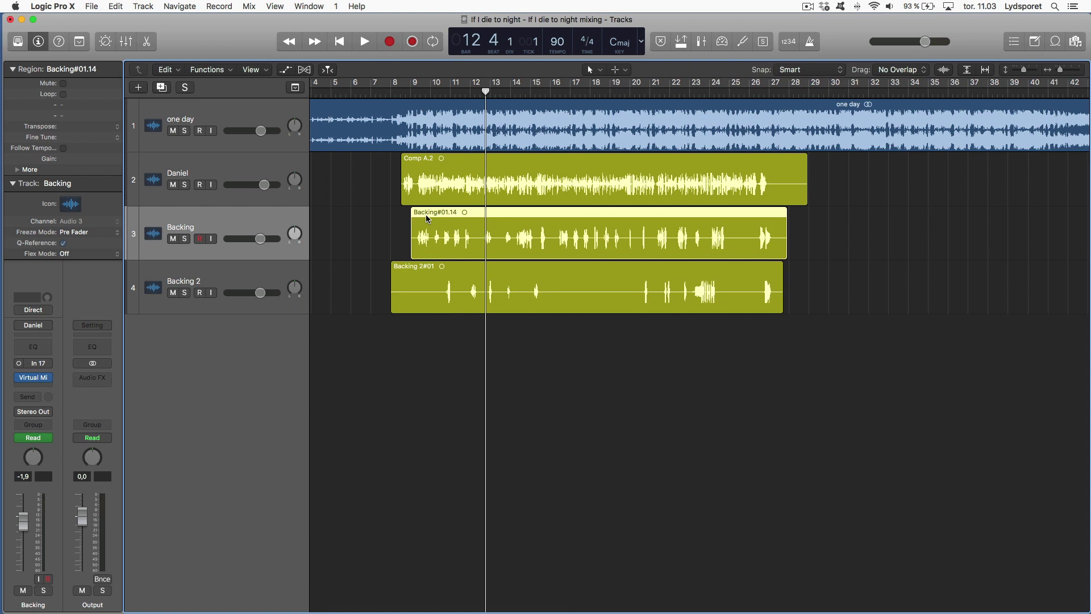
key(ctrl+x)
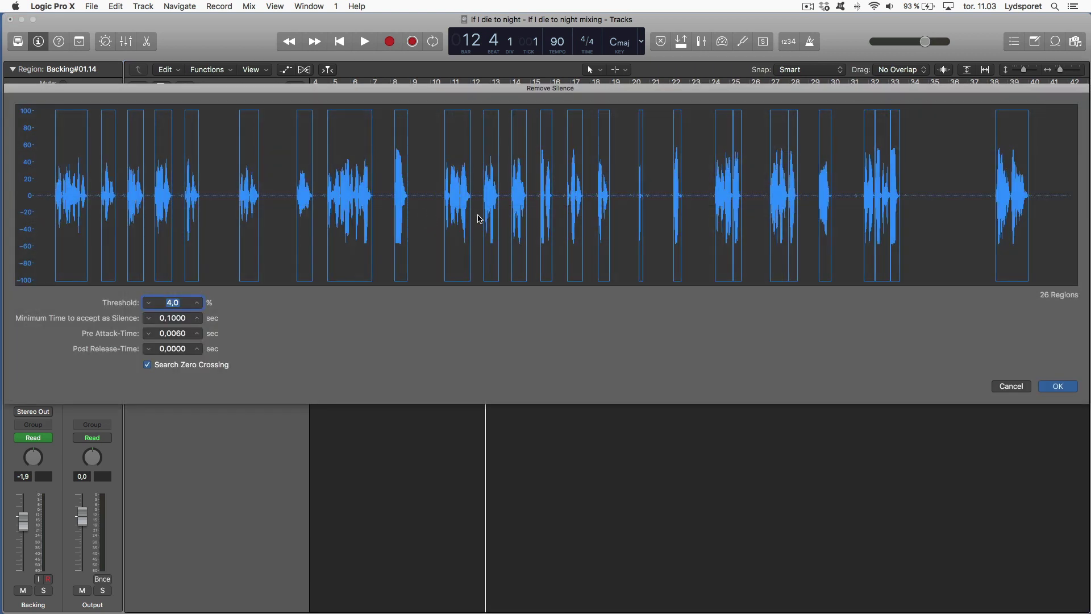
key(Return)
scroll(408, 229, up, 3)
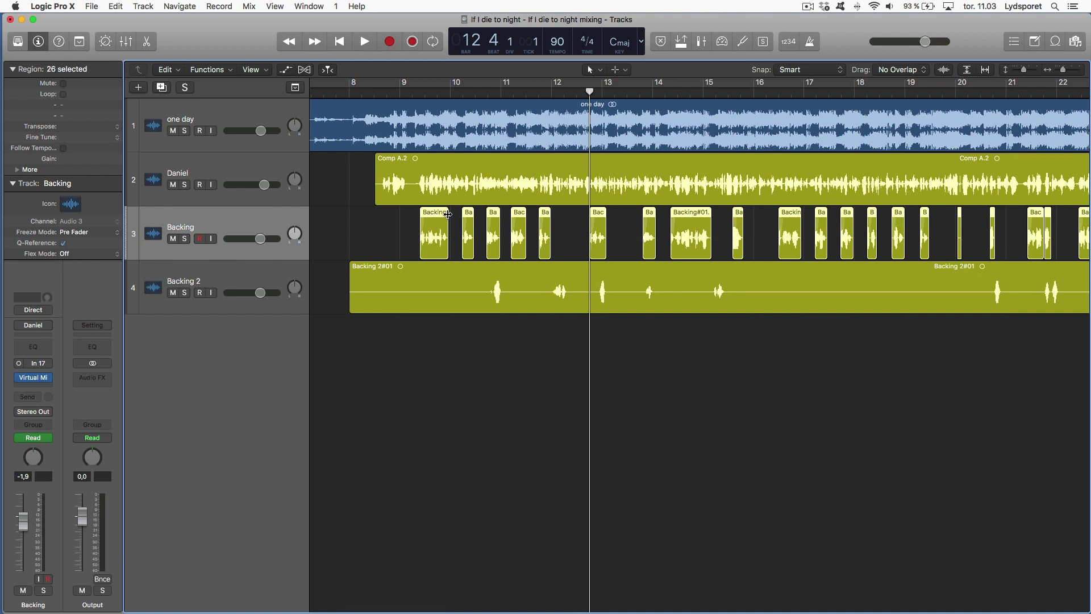
Remove the silence from the Backing 2 region with a 4,0 % threshold and 0,1000 sec minimum silence time.
click(447, 284)
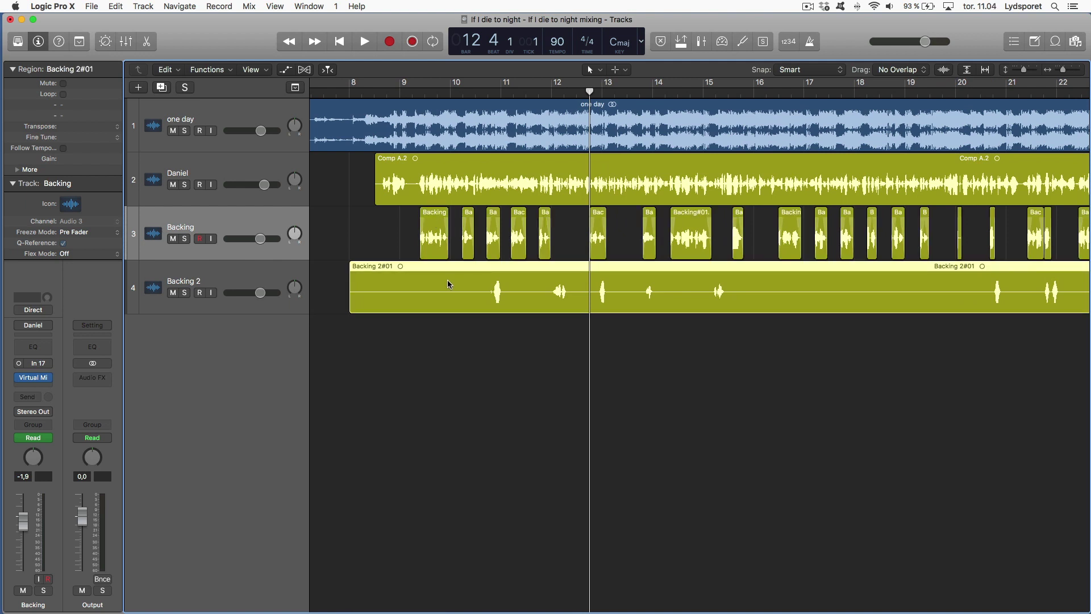
key(Return)
scroll(472, 289, right, 5)
key(ctrl+x)
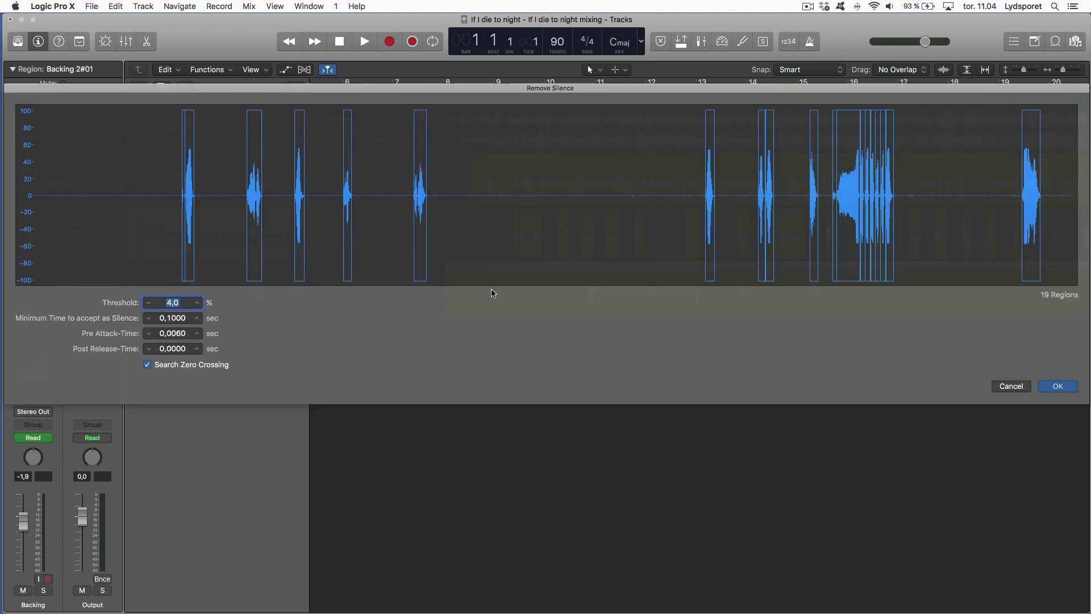
key(Return)
scroll(497, 293, right, 3)
key(super+Right)
key(super+Right)
key(super+Right)
key(super+Right)
key(super+Right)
key(super+Right)
key(super+Right)
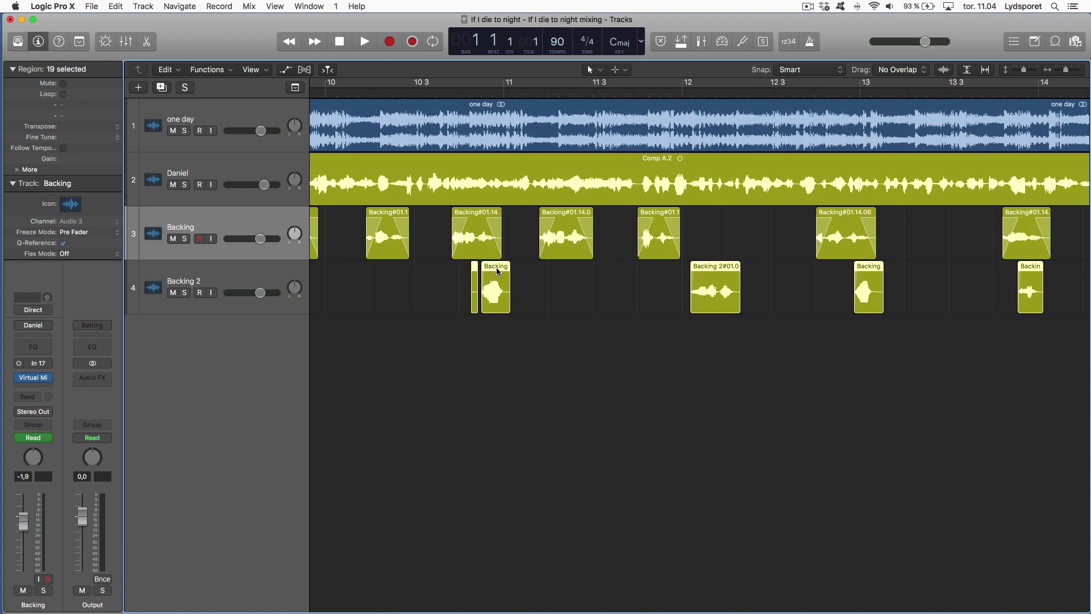
ctrl+alt+click(518, 292)
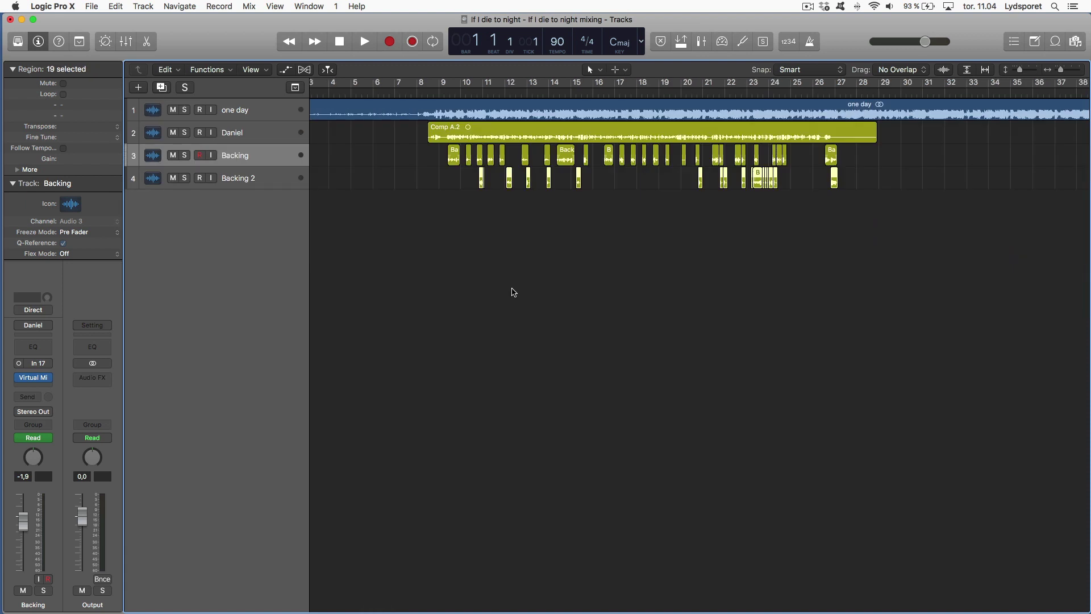
scroll(517, 267, right, 1)
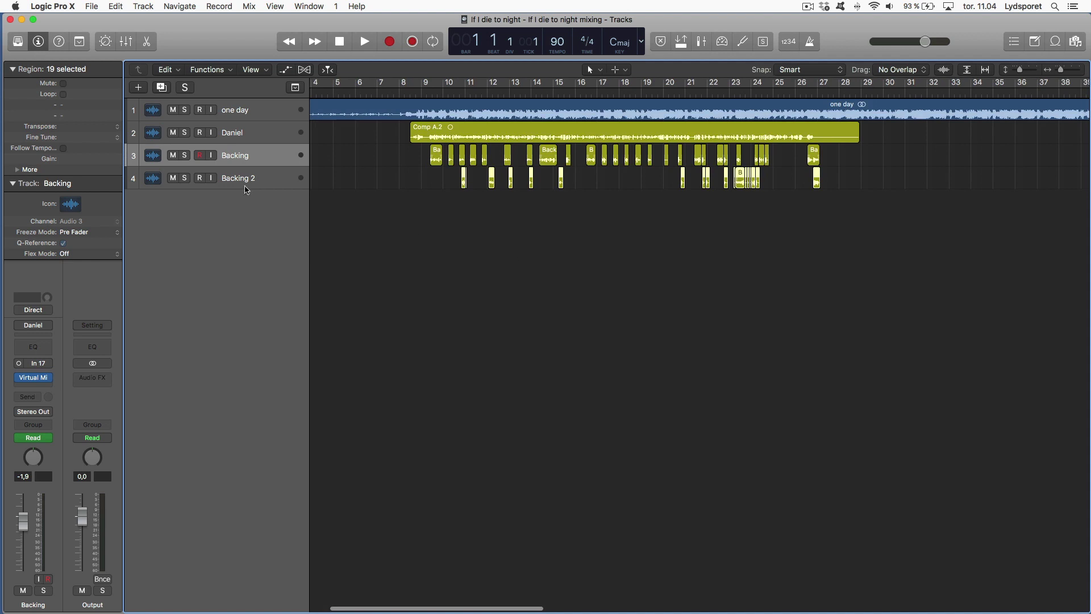
scroll(379, 277, up, 4)
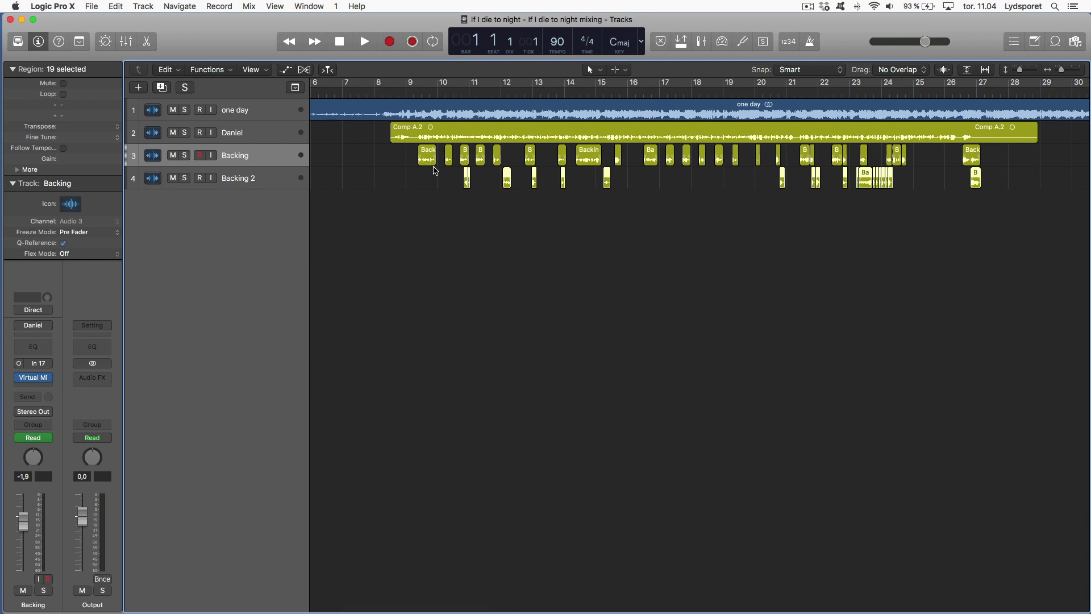
Switch to the project alternative "If I die to night" and view its unedited vocal regions.
click(91, 6)
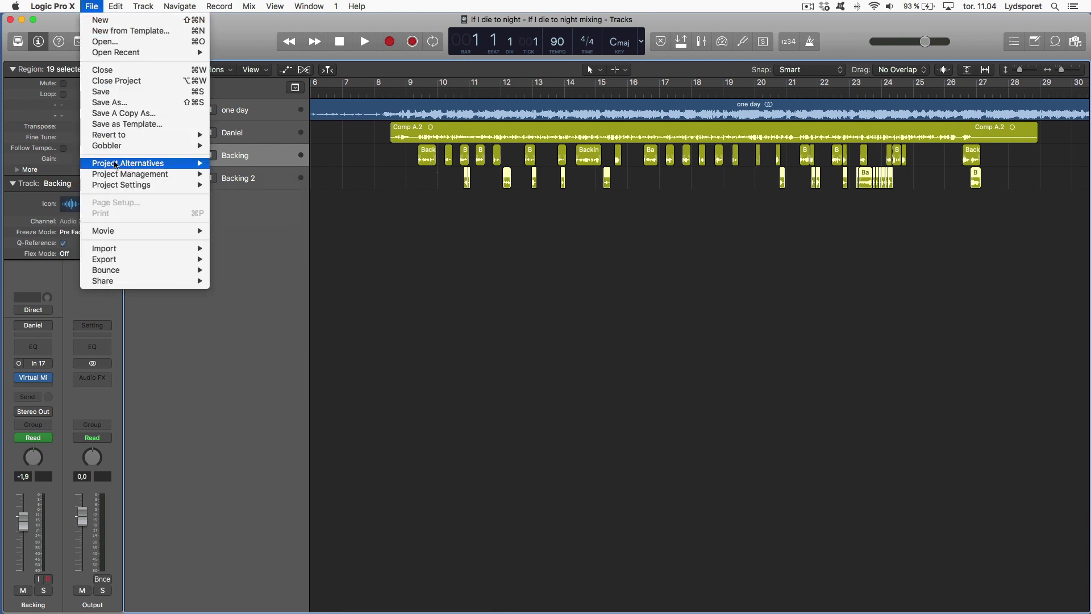
mouse_move(177, 165)
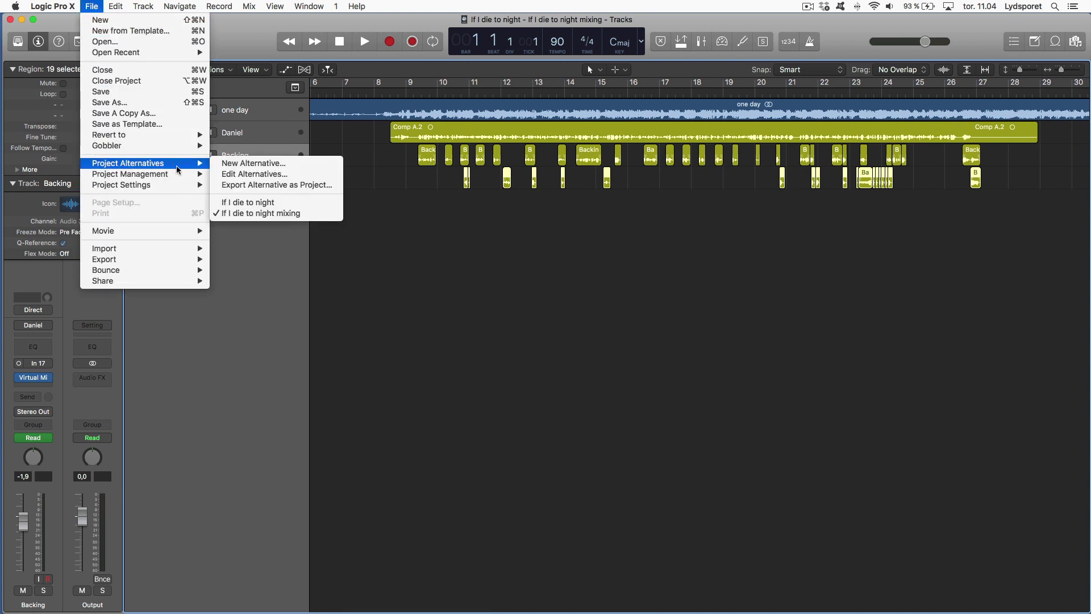
click(265, 203)
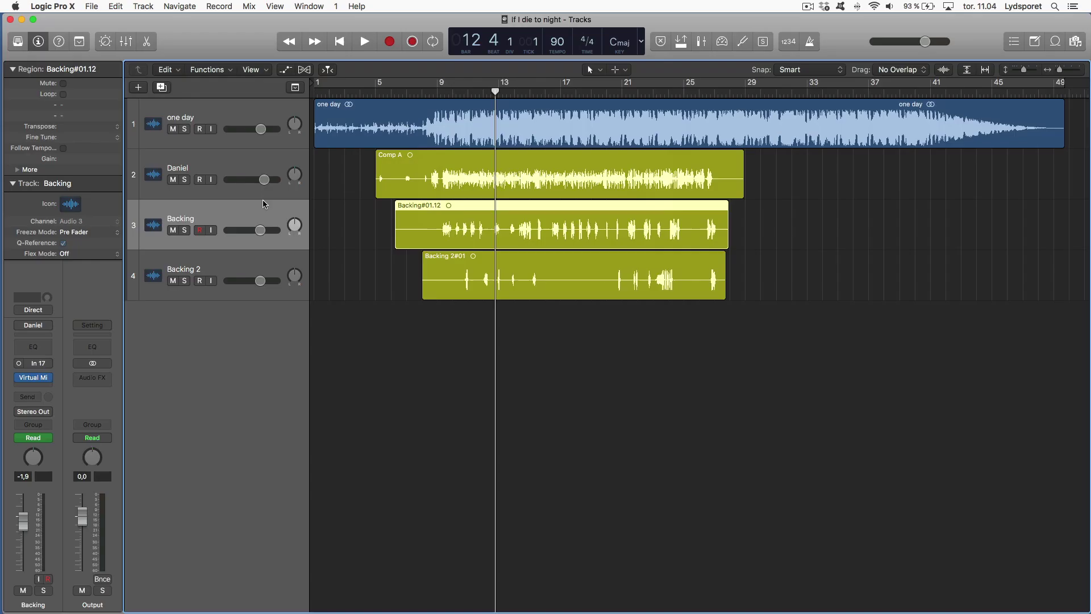
scroll(441, 229, up, 5)
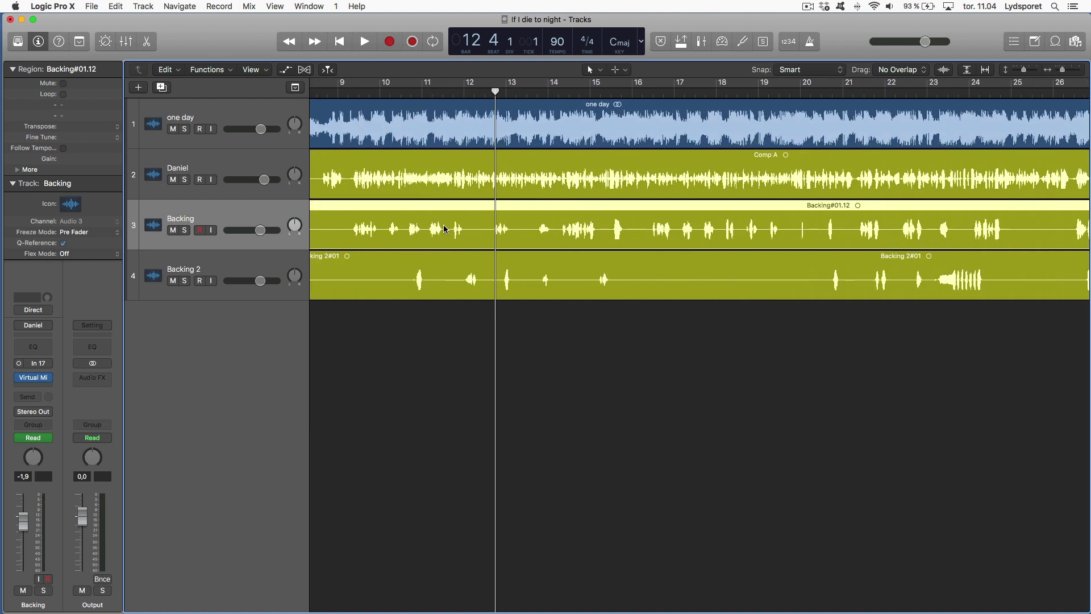
scroll(443, 228, down, 7)
Switch back to the alternative "If I die to night mixing", saving the changes made to the current one.
click(91, 6)
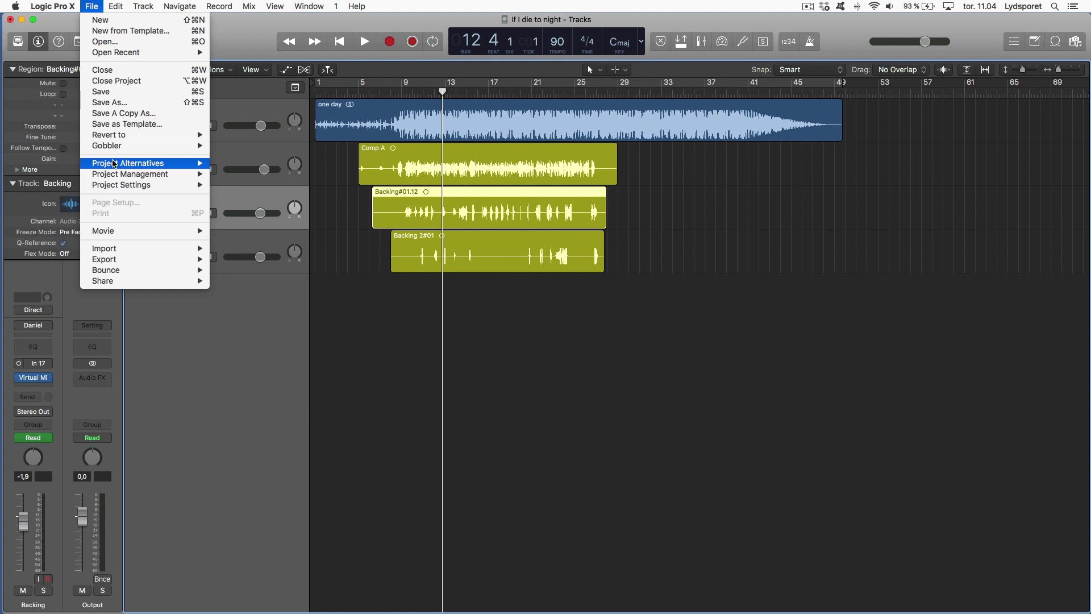
mouse_move(115, 163)
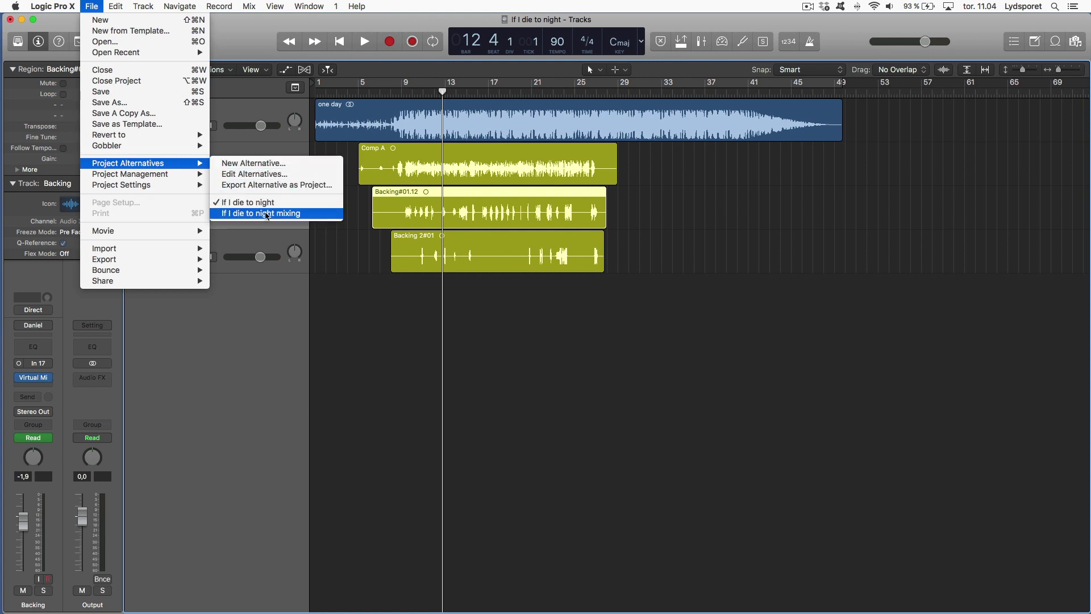
click(302, 214)
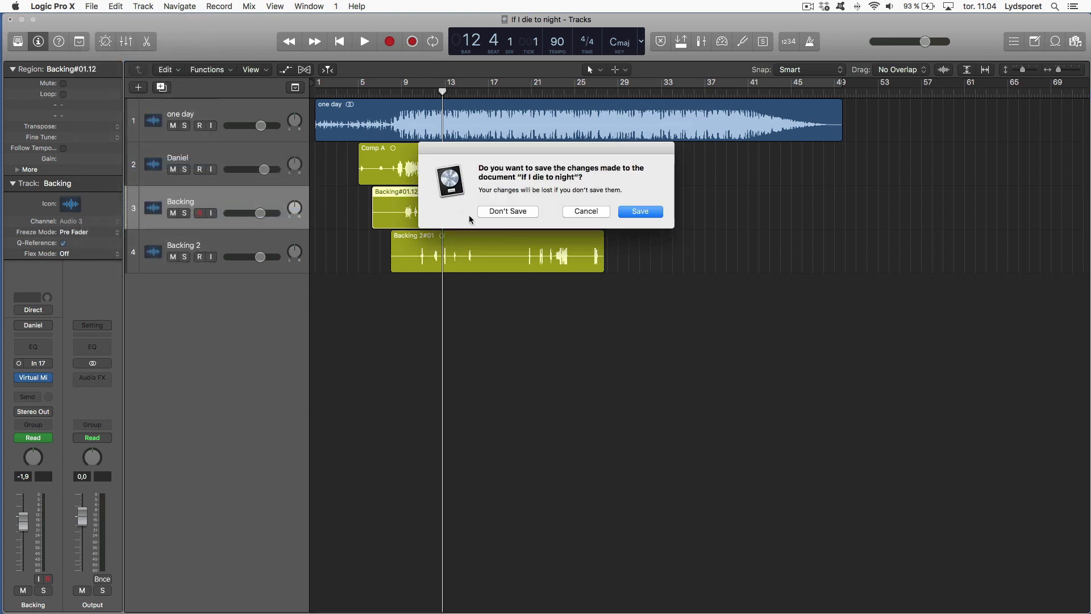
click(632, 212)
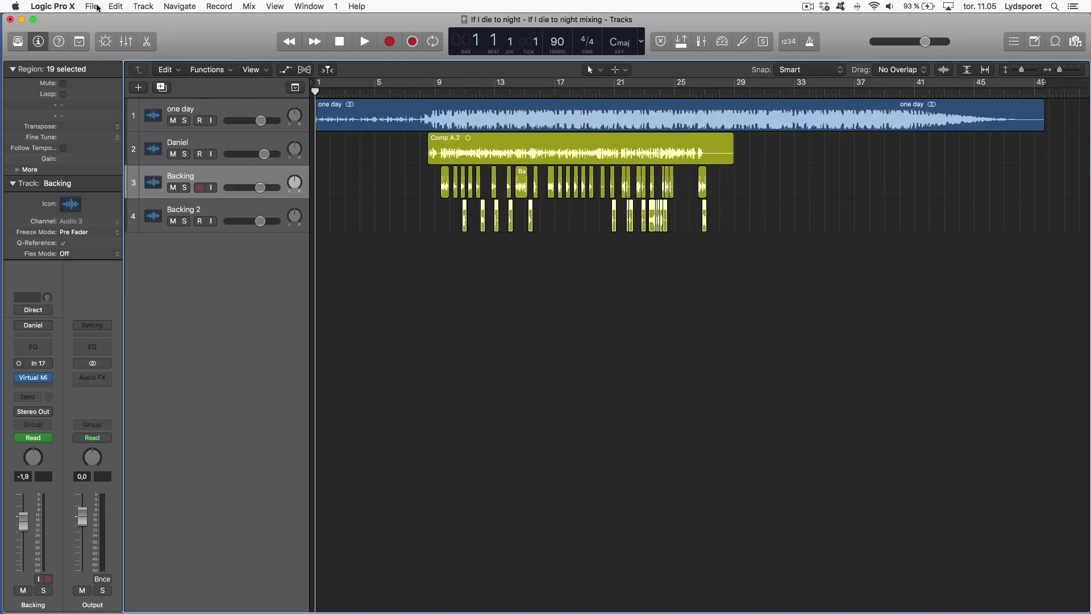
scroll(427, 210, down, 5)
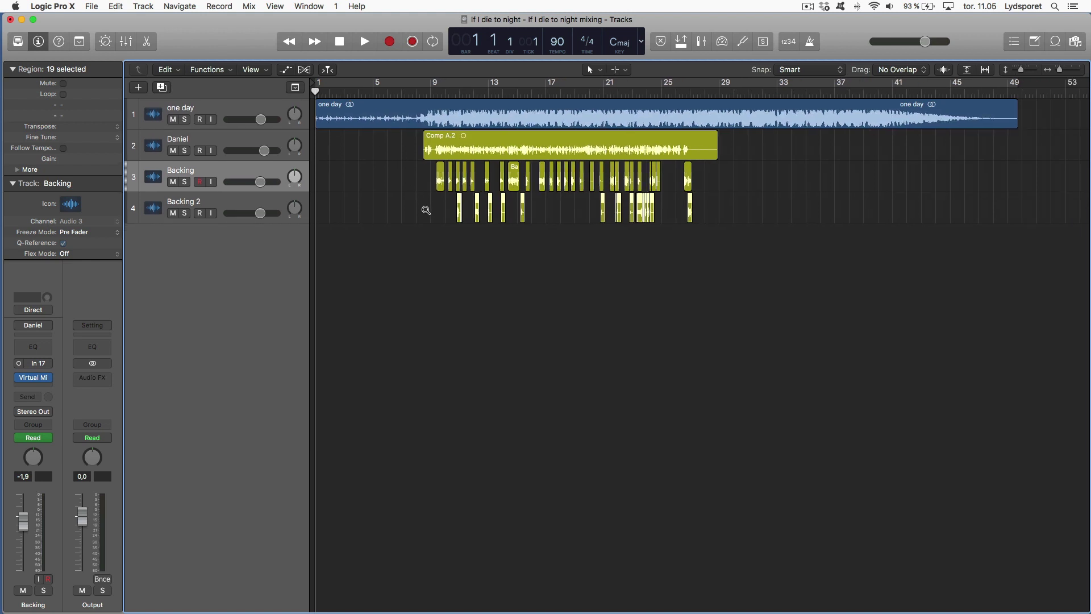
Create a new project alternative named "If I die to night mixing I like this mix" and save the changes to the current alternative.
click(401, 93)
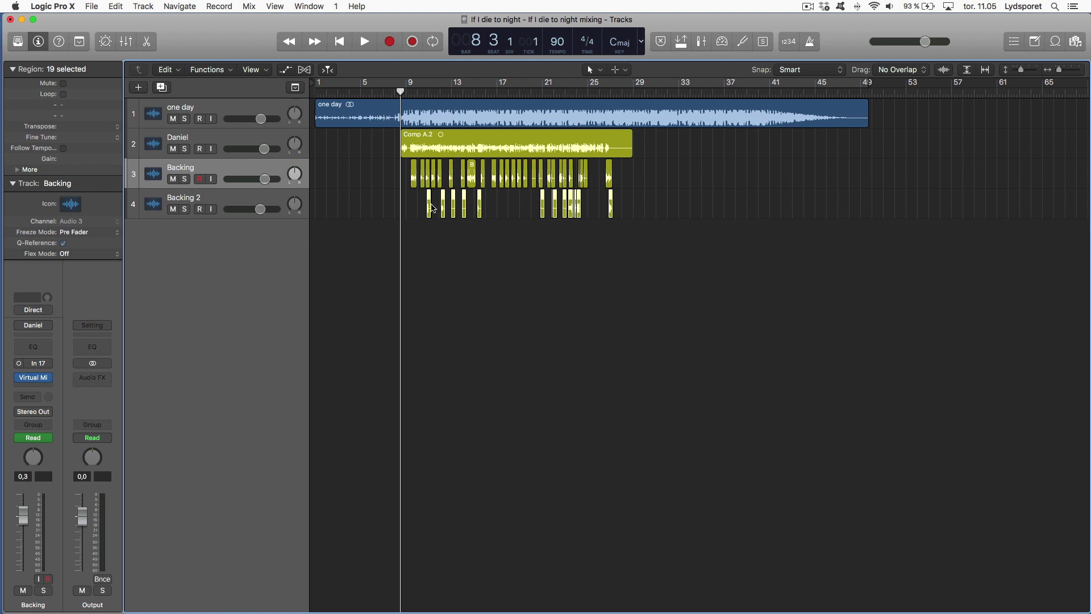
click(91, 6)
mouse_move(128, 163)
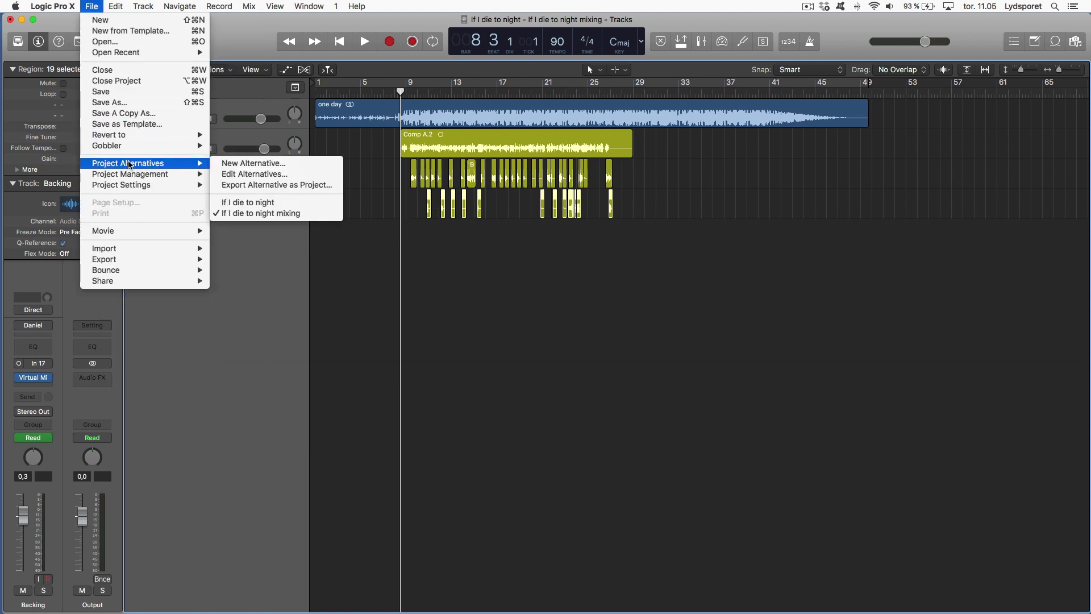
click(381, 163)
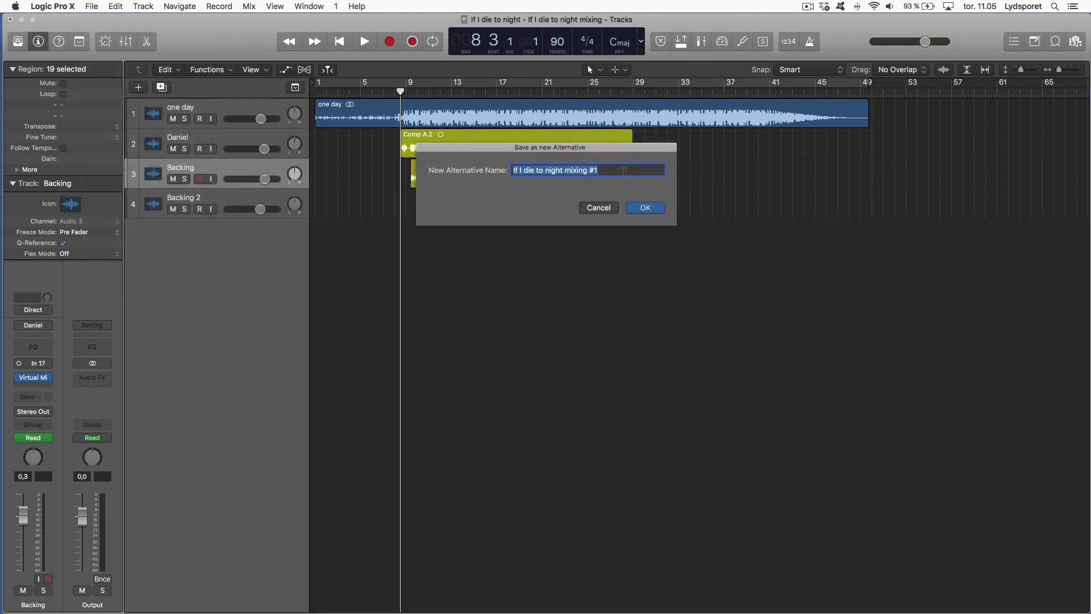
click(624, 171)
key(BackSpace)
key(BackSpace)
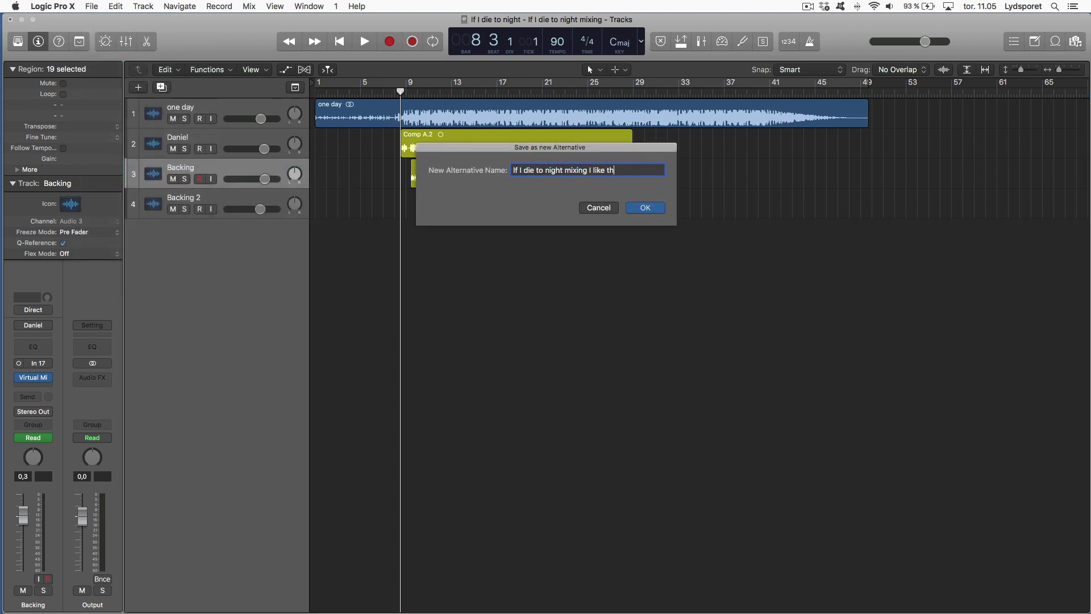
text(I like this mix)
key(Return)
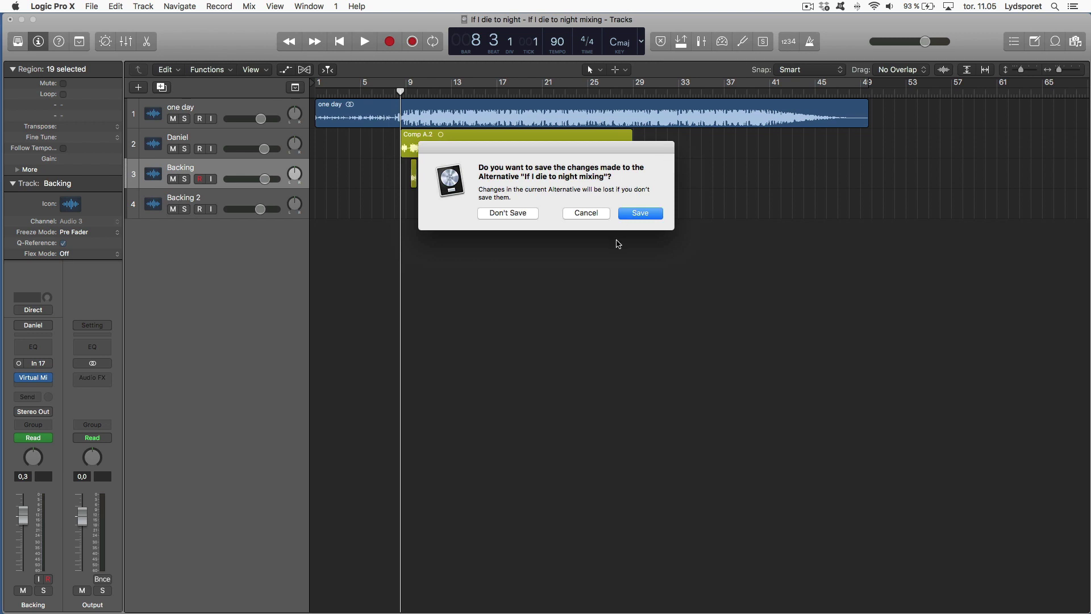
click(640, 213)
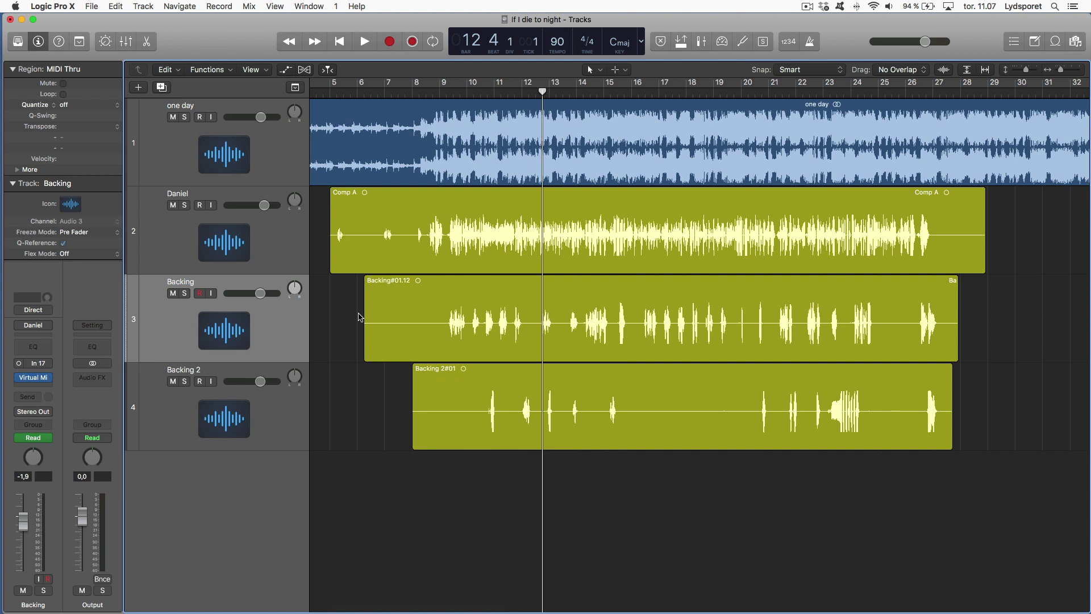
Examine the silent gaps between the phrases in the Backing and Backing 2 regions at different zoom levels.
click(393, 314)
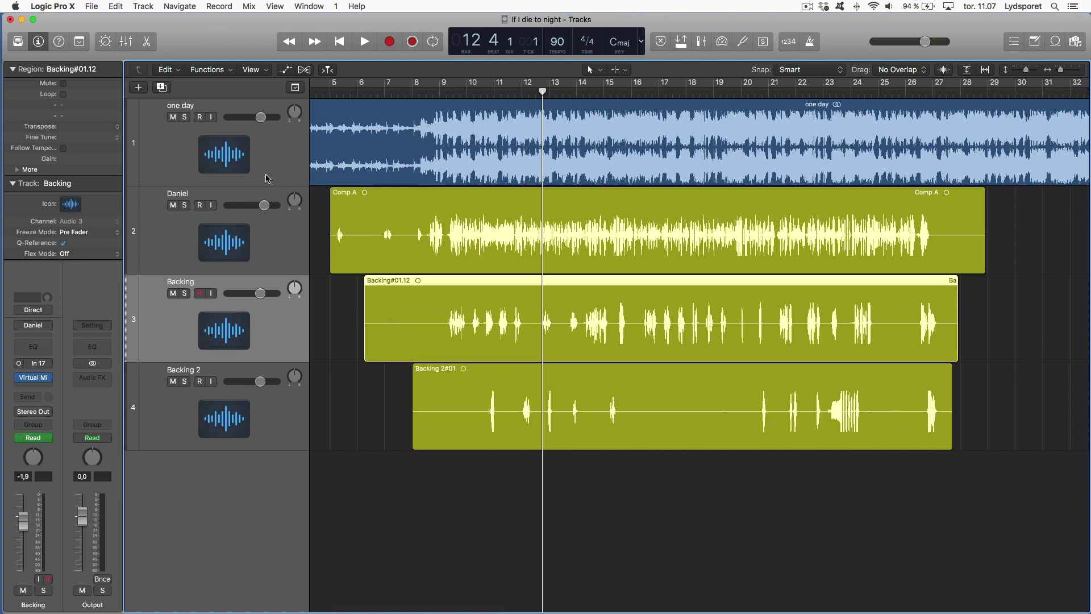
scroll(418, 319, up, 3)
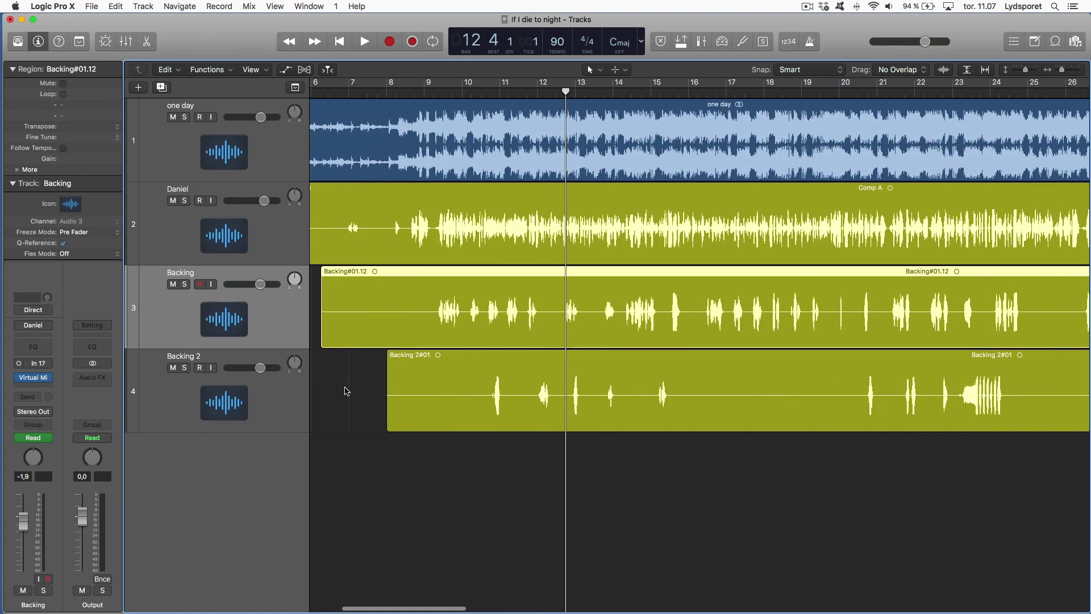
click(345, 389)
click(378, 317)
scroll(520, 306, up, 2)
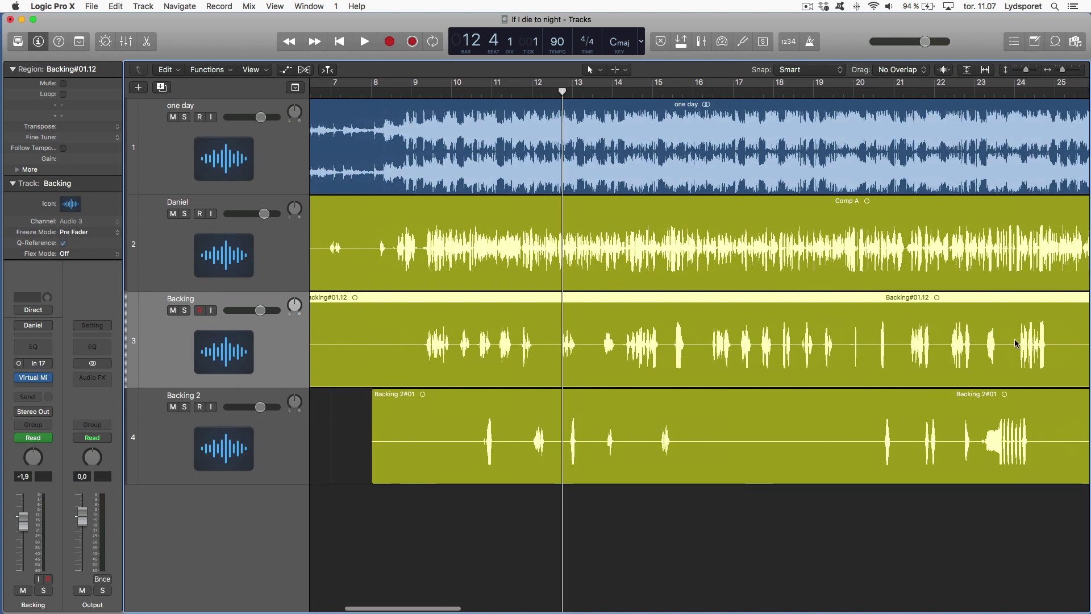
scroll(503, 341, up, 8)
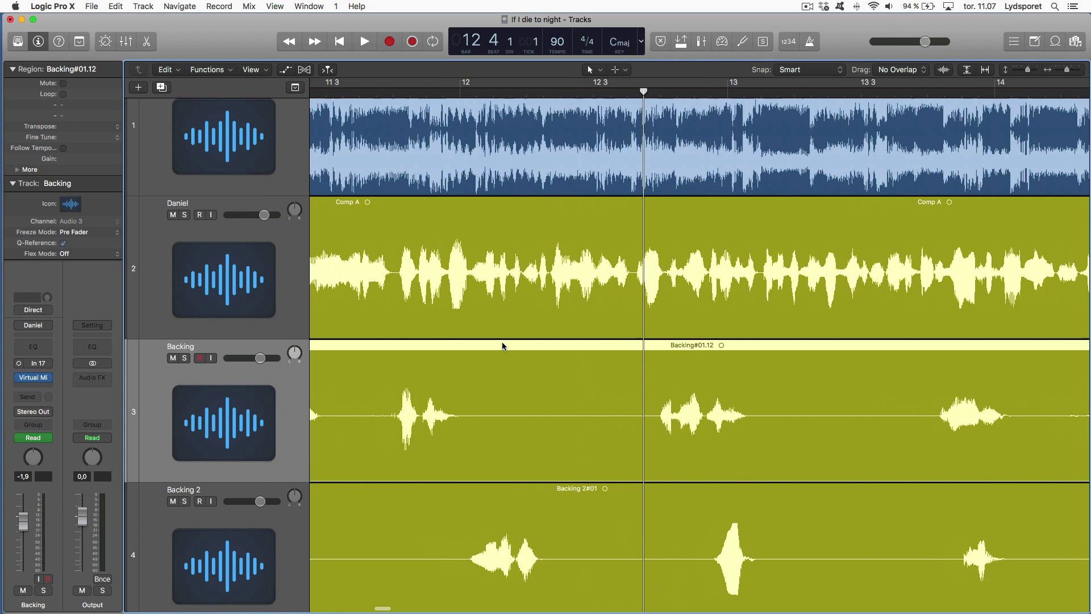
scroll(502, 344, left, 5)
scroll(441, 410, down, 5)
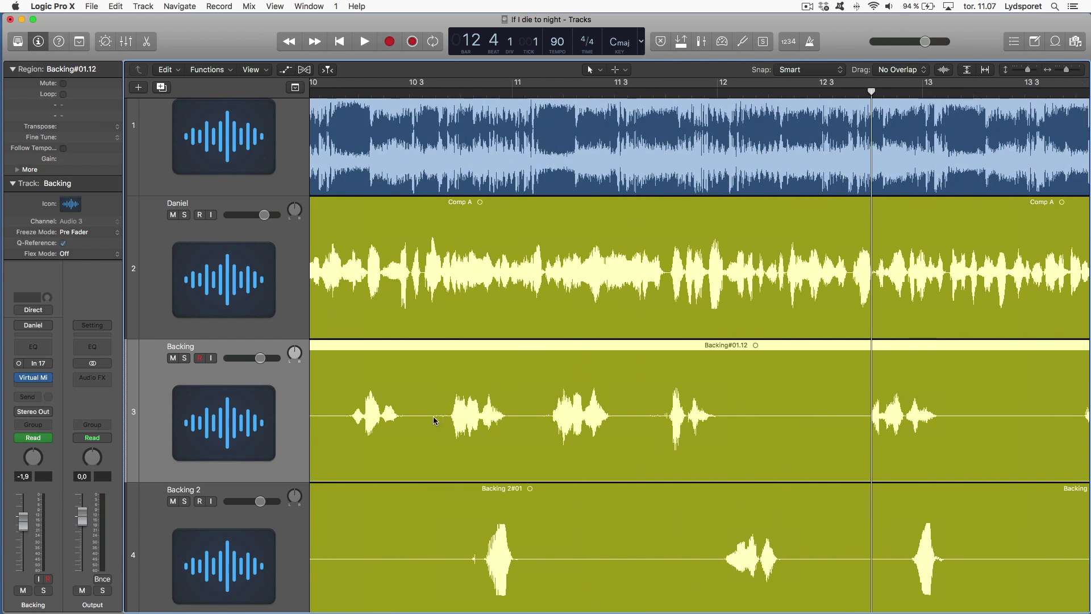
scroll(478, 382, down, 4)
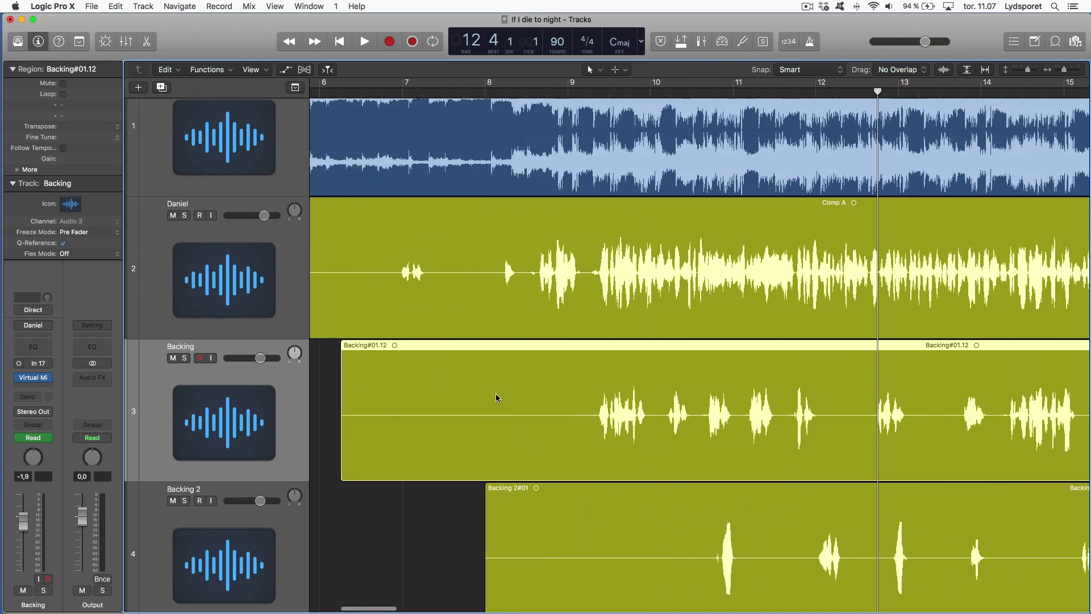
scroll(562, 401, up, 1)
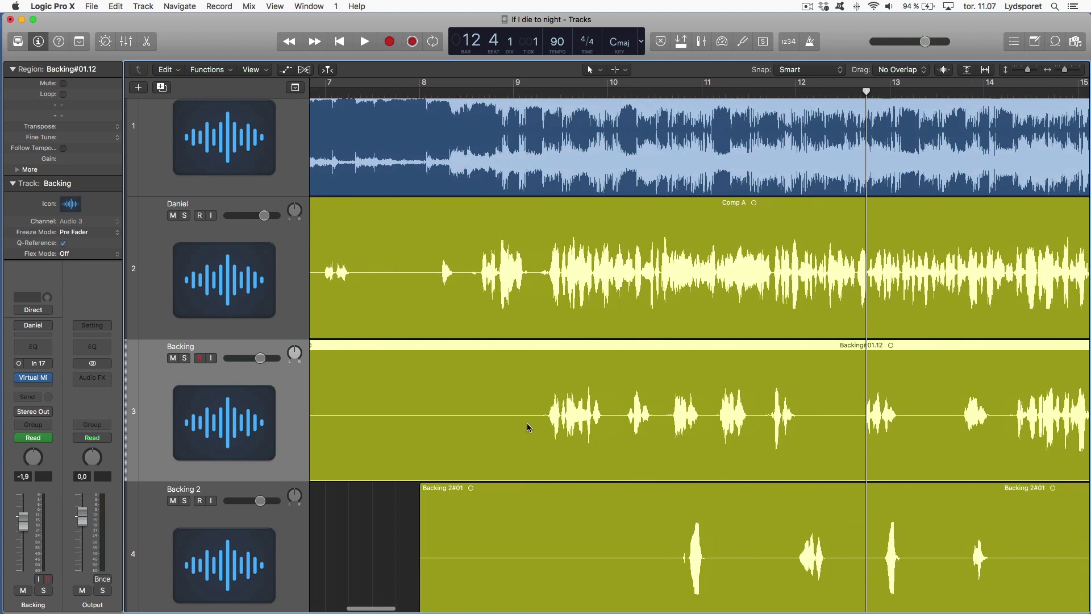
click(401, 492)
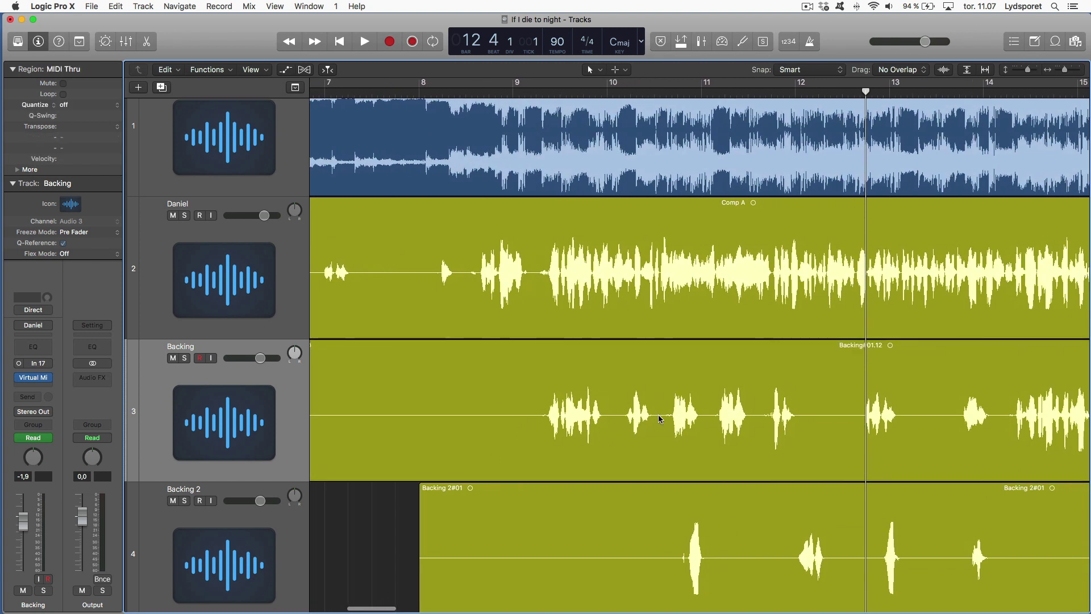
scroll(700, 400, down, 3)
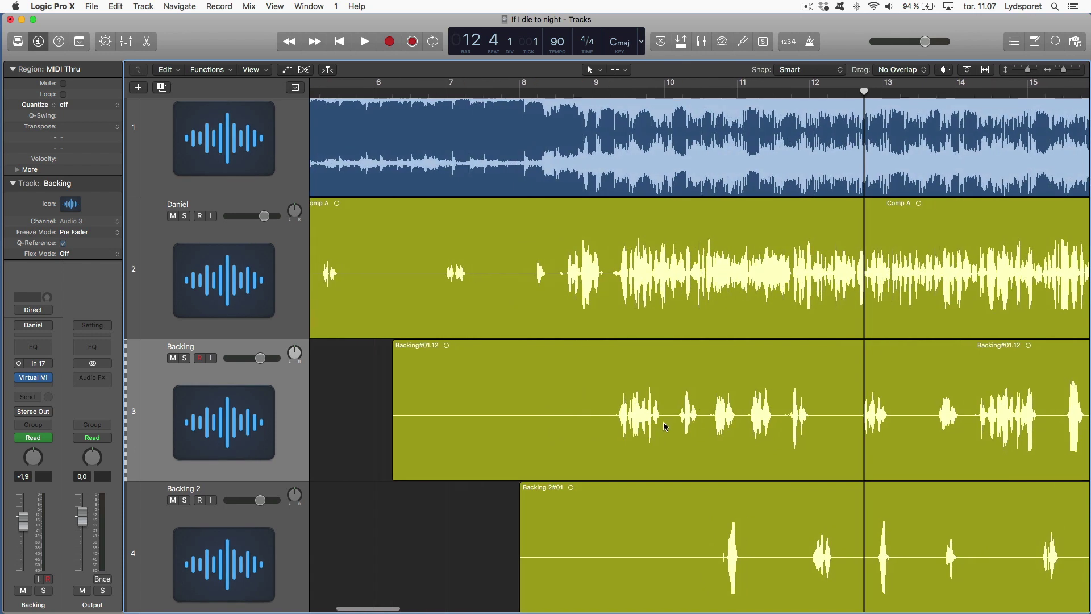
Split the Backing region with the Scissors tool around its first three phrases, from about bar 9.3 to bar 11.1, and restore the Pointer tool.
key(t)
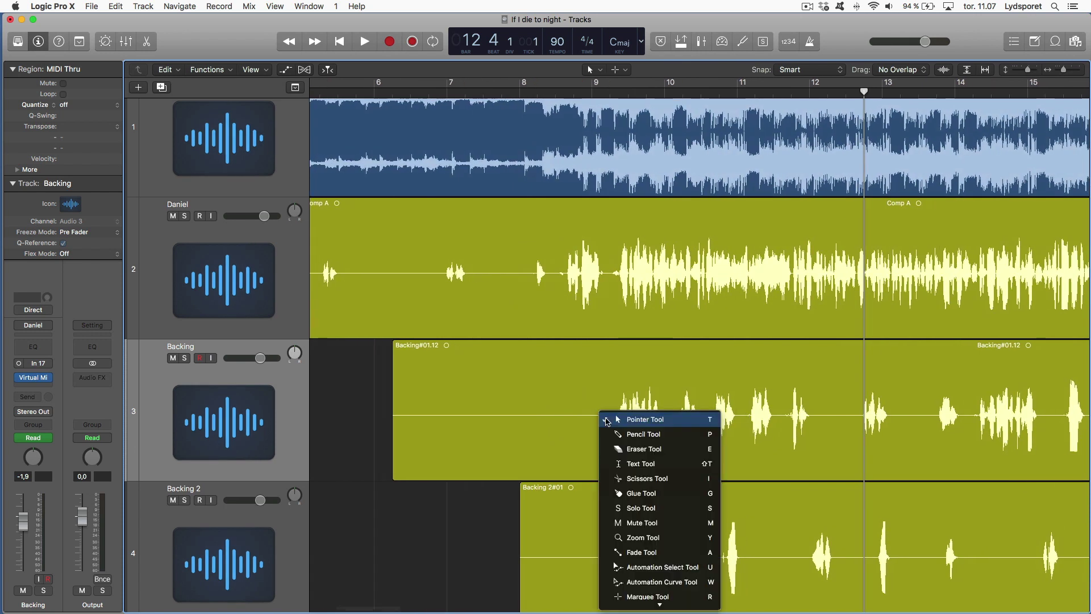
key(i)
scroll(625, 418, left, 2)
click(646, 417)
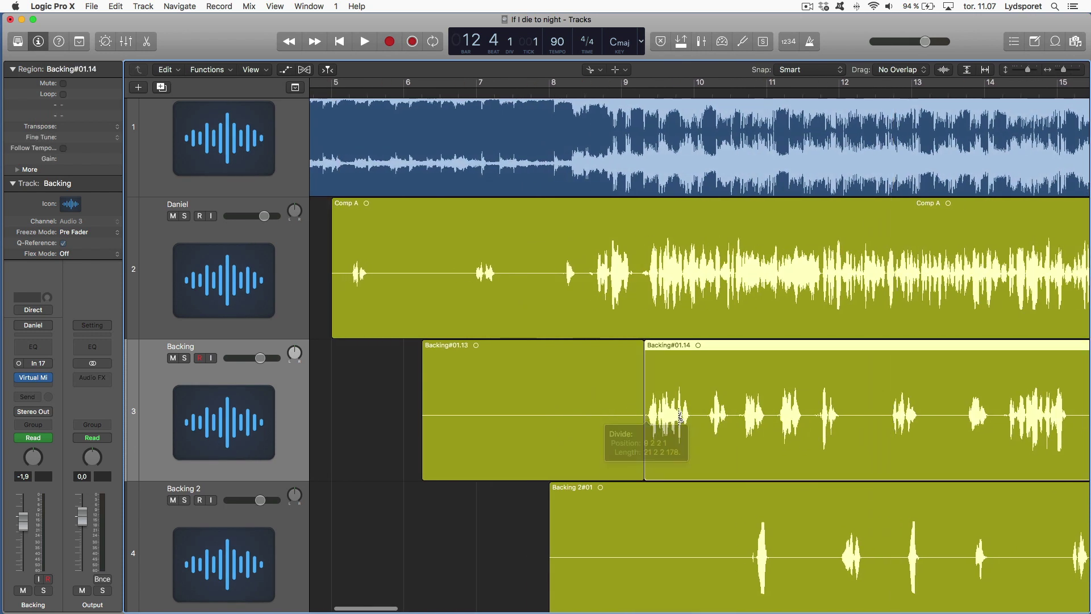
click(693, 417)
click(708, 415)
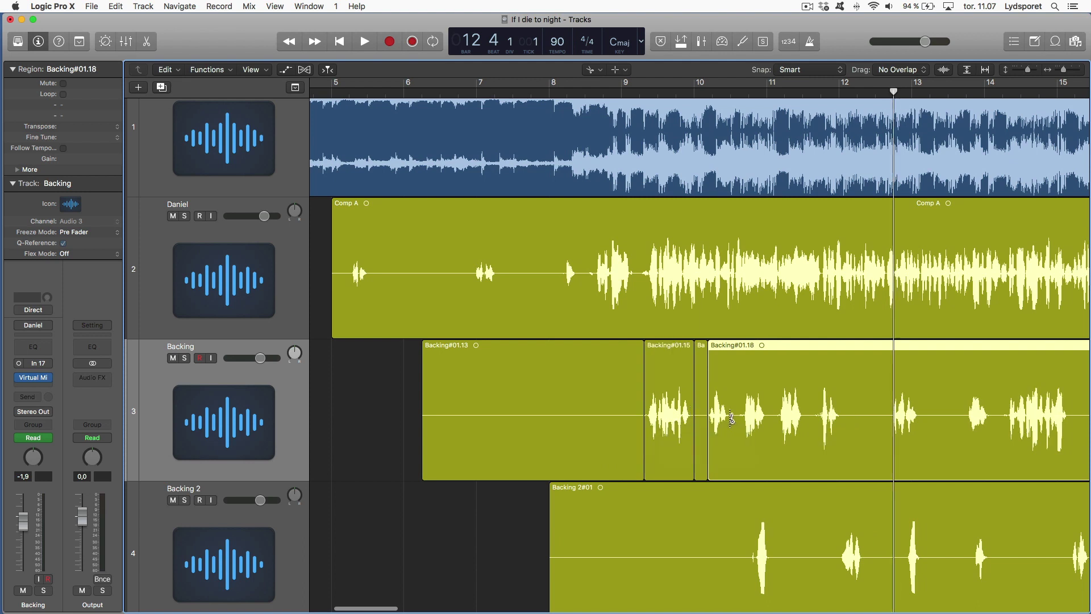
click(730, 415)
click(744, 416)
click(769, 418)
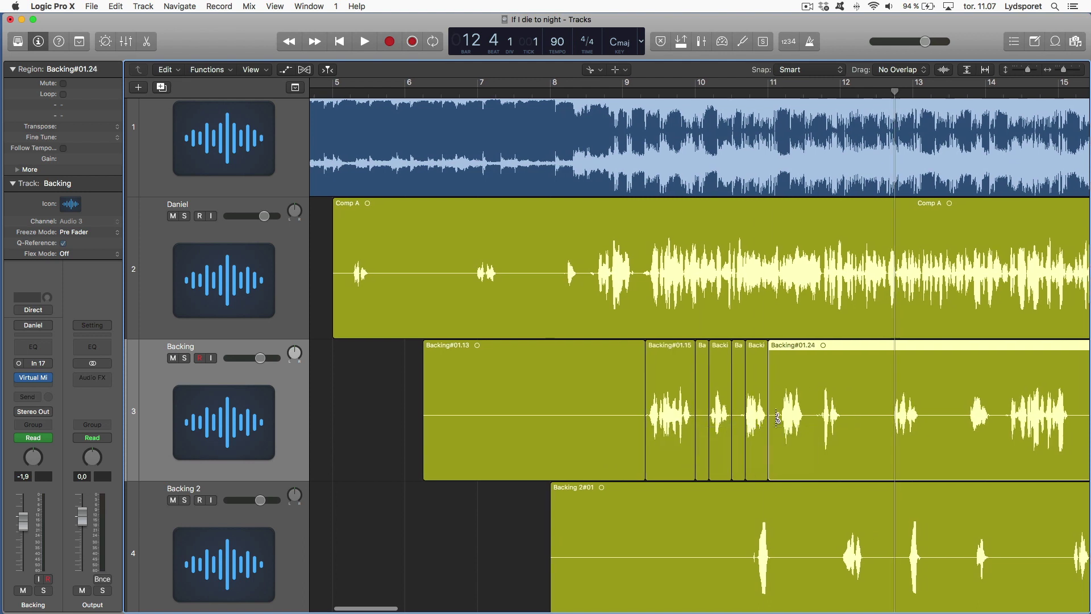
click(777, 417)
scroll(750, 417, left, 1)
key(t)
key(t)
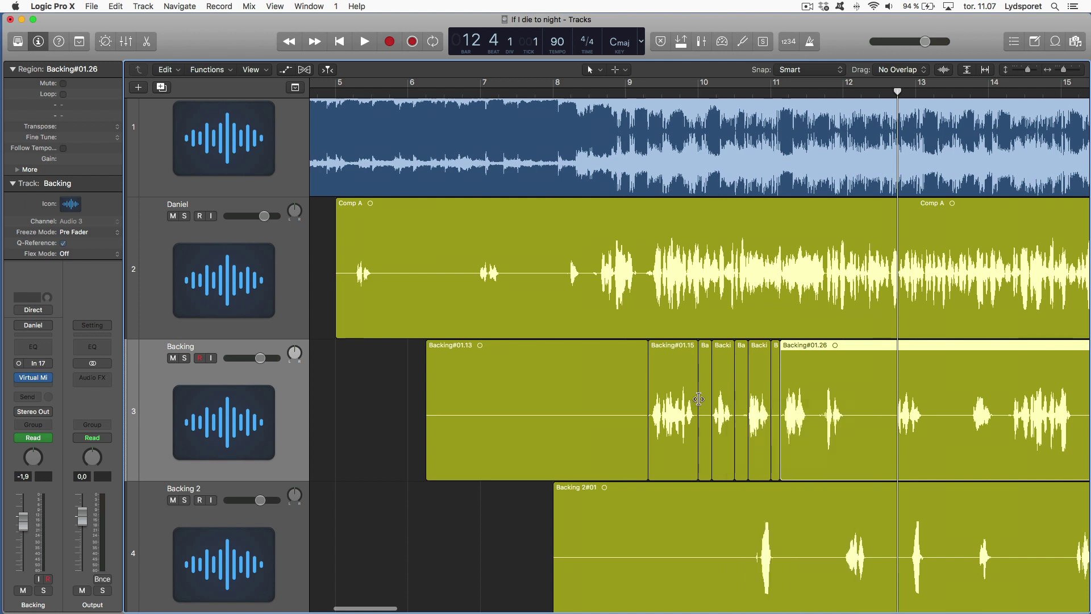
Delete the silent pieces between the split phrases and the silent lead-in region on the Backing track.
click(705, 398)
scroll(704, 398, left, 1)
key(Delete)
click(748, 394)
key(Delete)
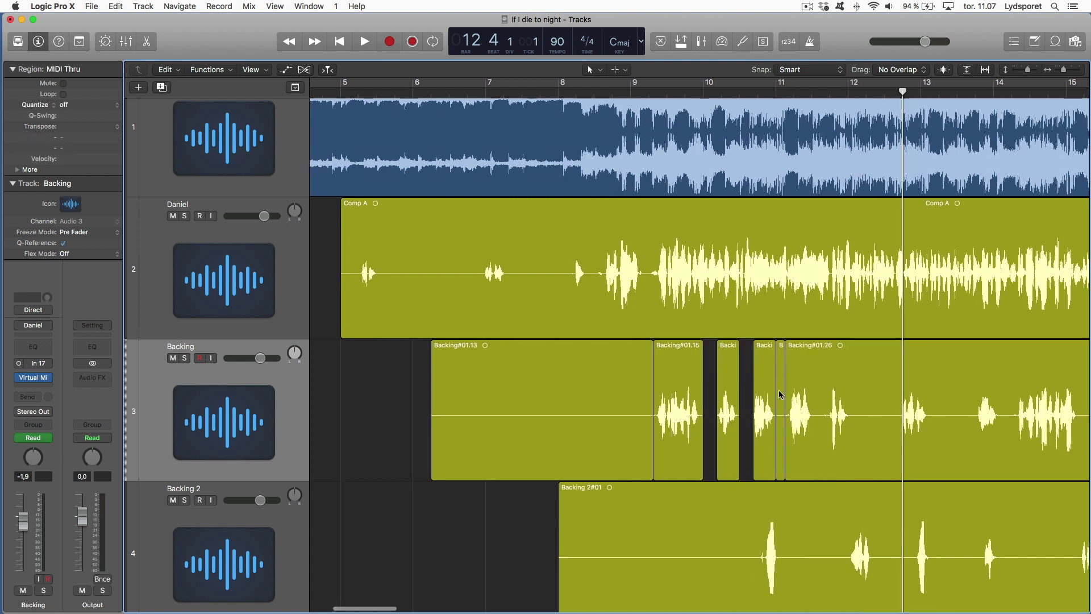
click(779, 392)
key(Delete)
click(613, 383)
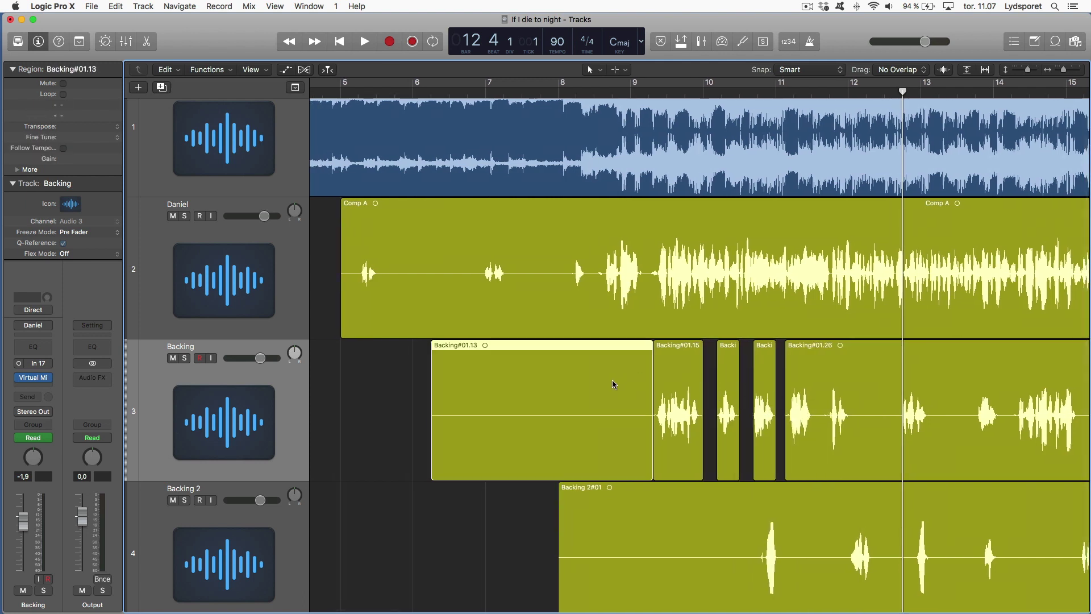
key(Delete)
Undo the manual deletions and Scissors splits on the Backing track.
scroll(646, 409, down, 5)
scroll(635, 405, down, 1)
key(super+z)
key(super+z)
key(super+z)
key(super+z)
key(super+z)
key(super+z)
key(super+z)
key(super+z)
key(super+z)
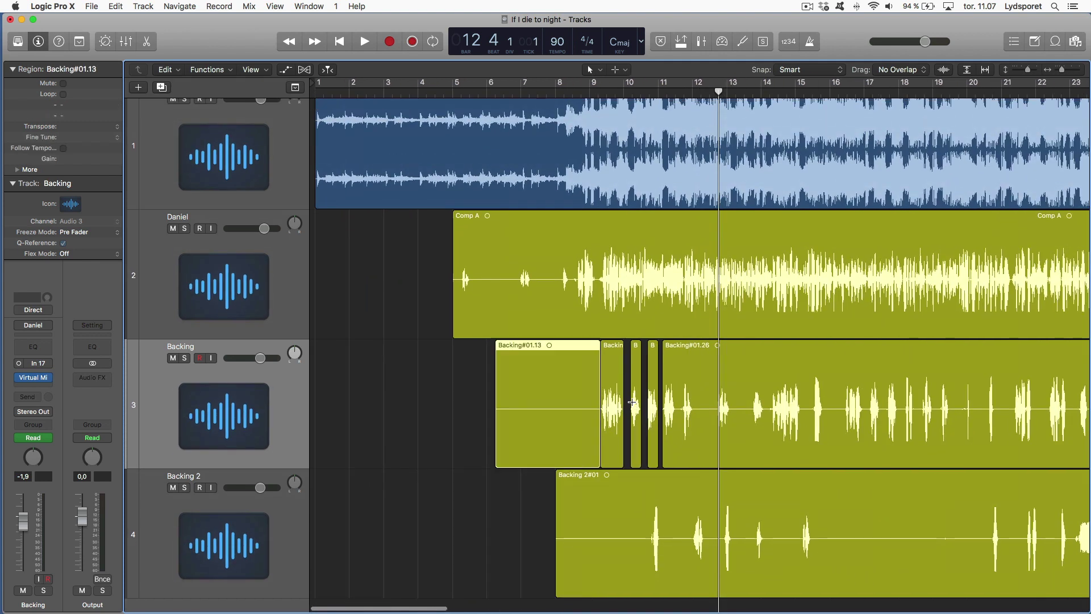
key(super+z)
key(super+z)
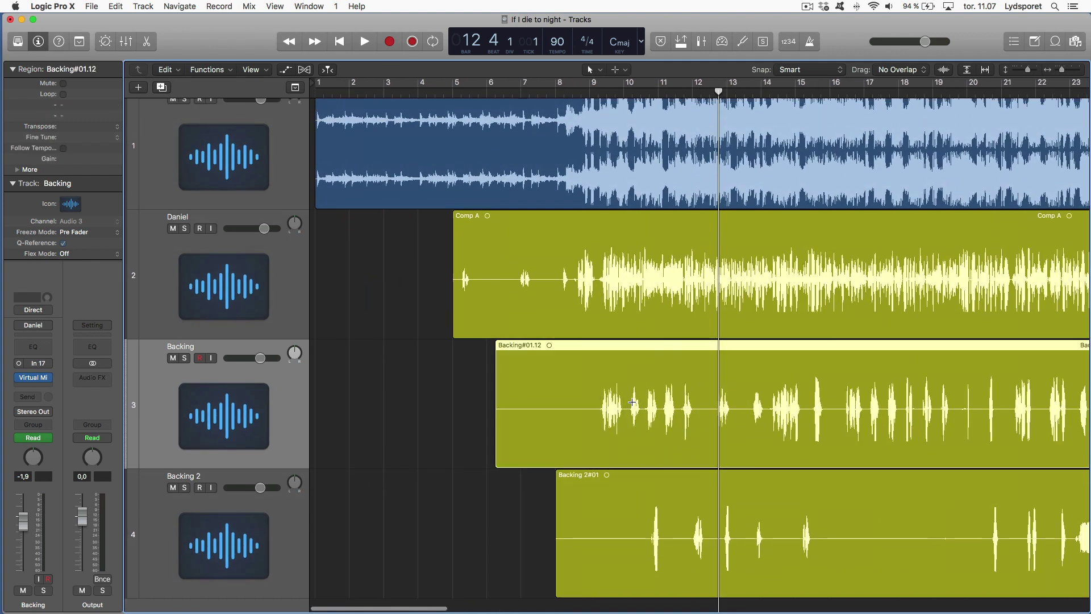
Show the toolbar, start Remove Silence for the whole Backing region, and lower the threshold to 3.0 %.
key(z)
click(80, 41)
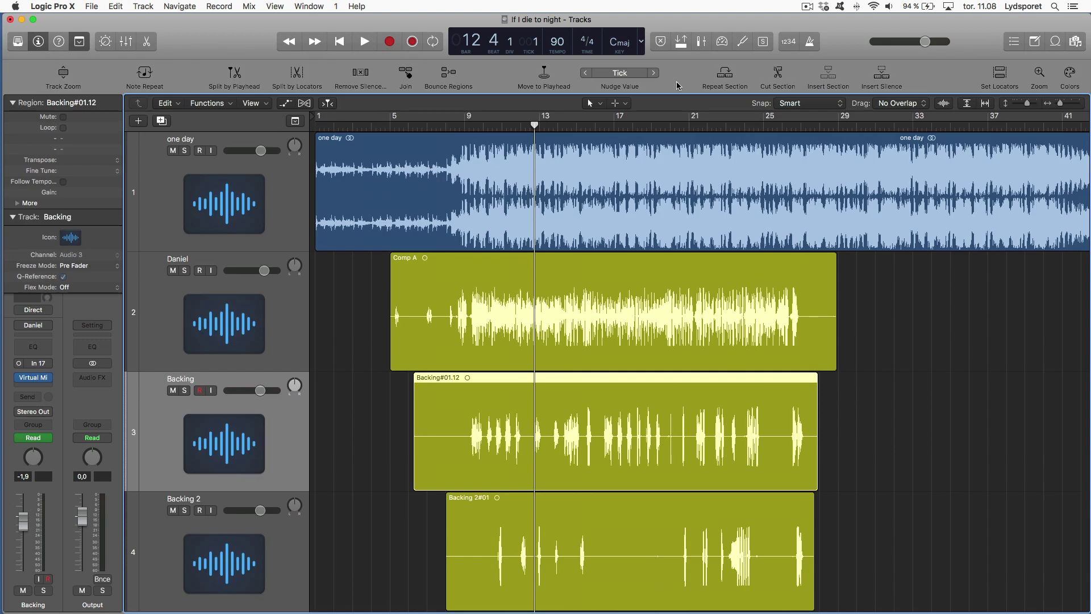
click(360, 73)
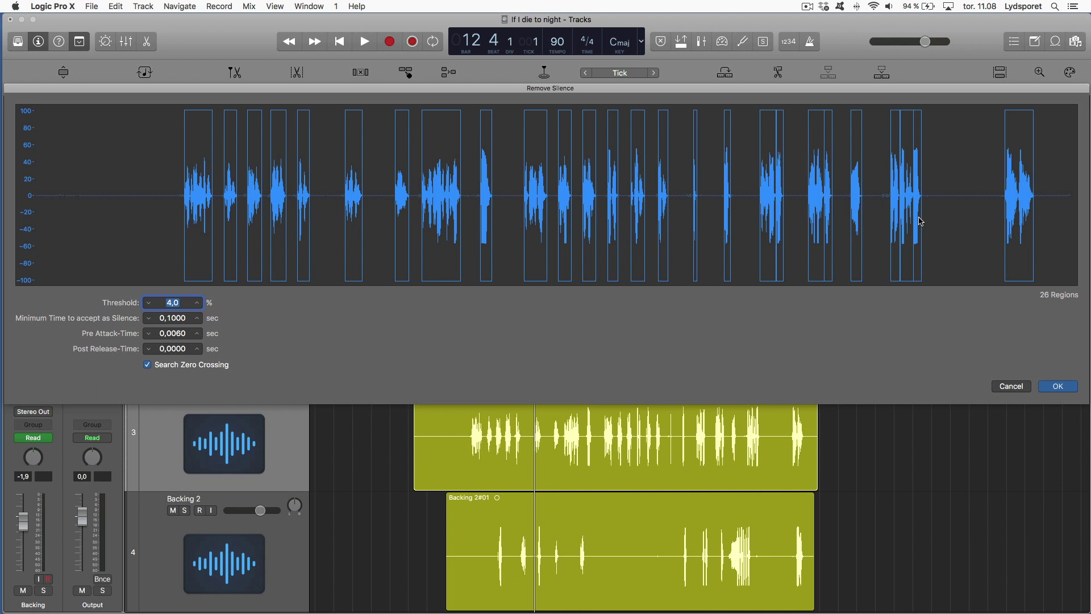
click(148, 302)
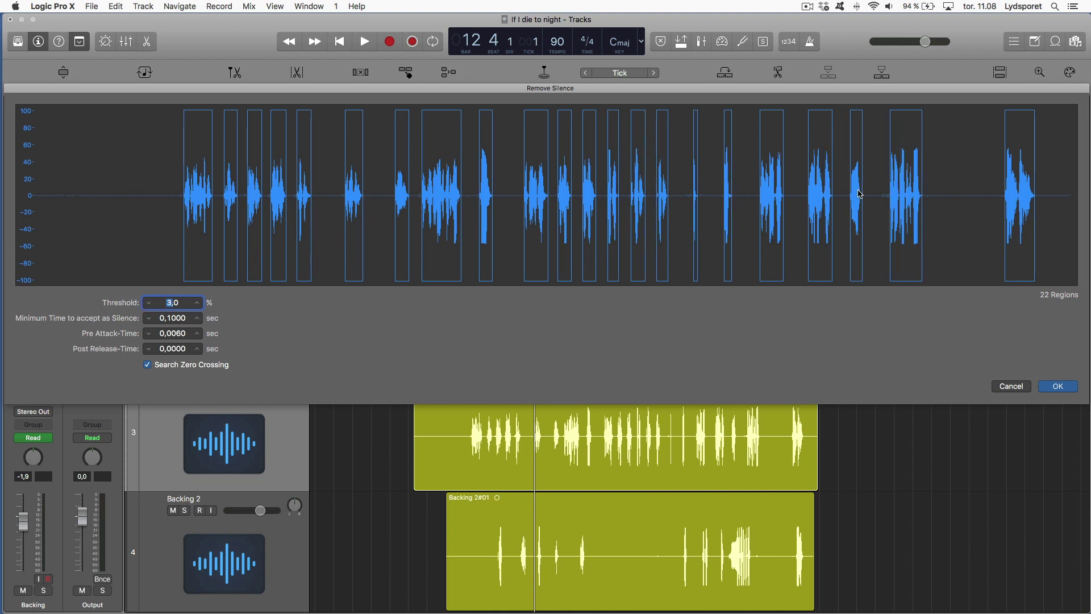
Try Pre Attack-Times of 0.1060 and 0.2060 sec in Remove Silence, and return the value to 0.0060 sec.
click(169, 333)
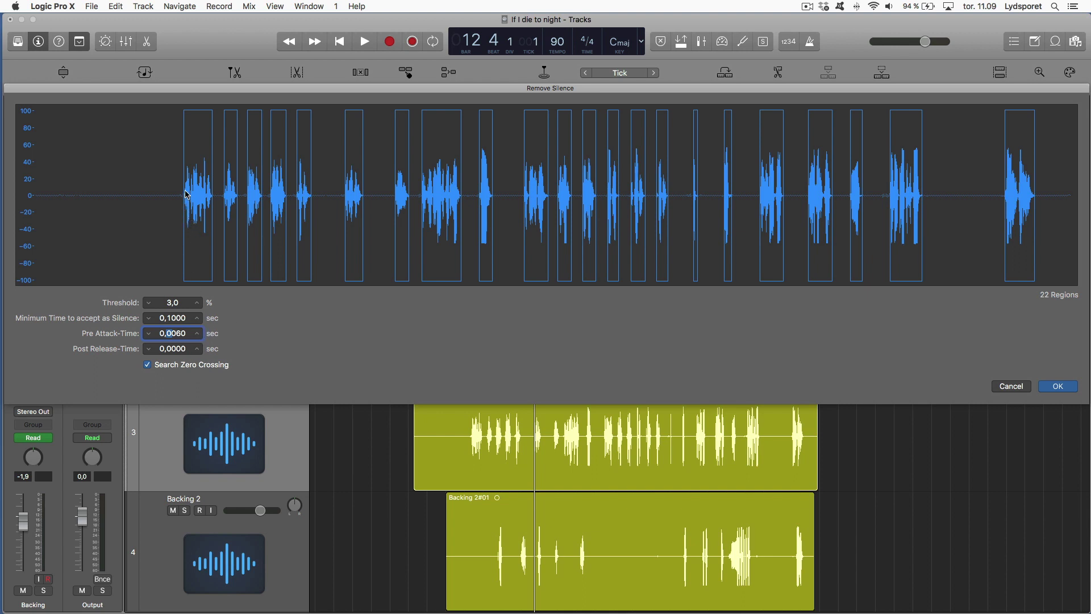
click(196, 334)
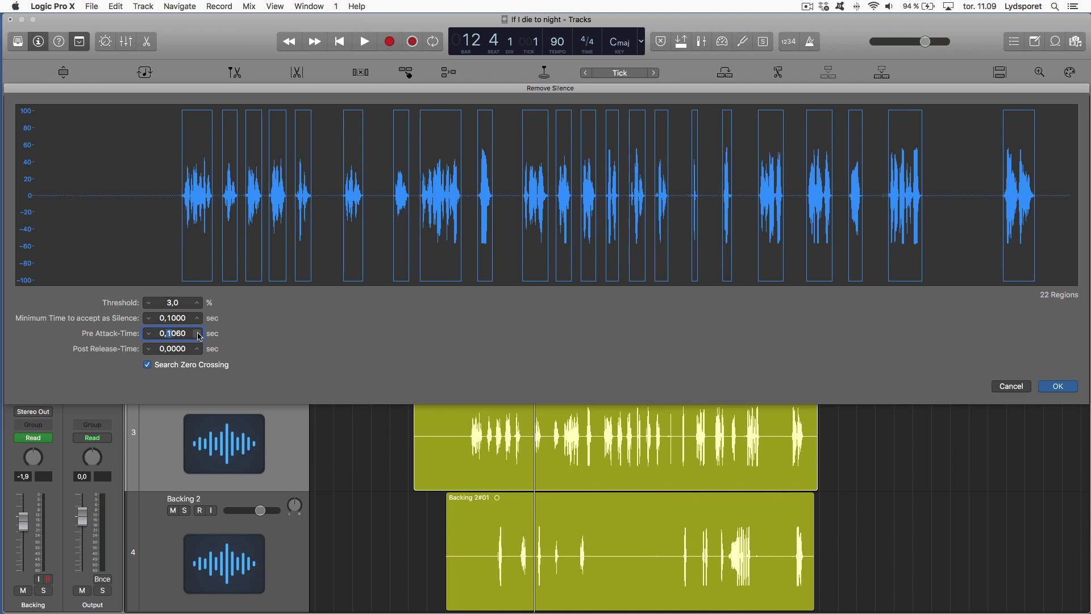
click(199, 334)
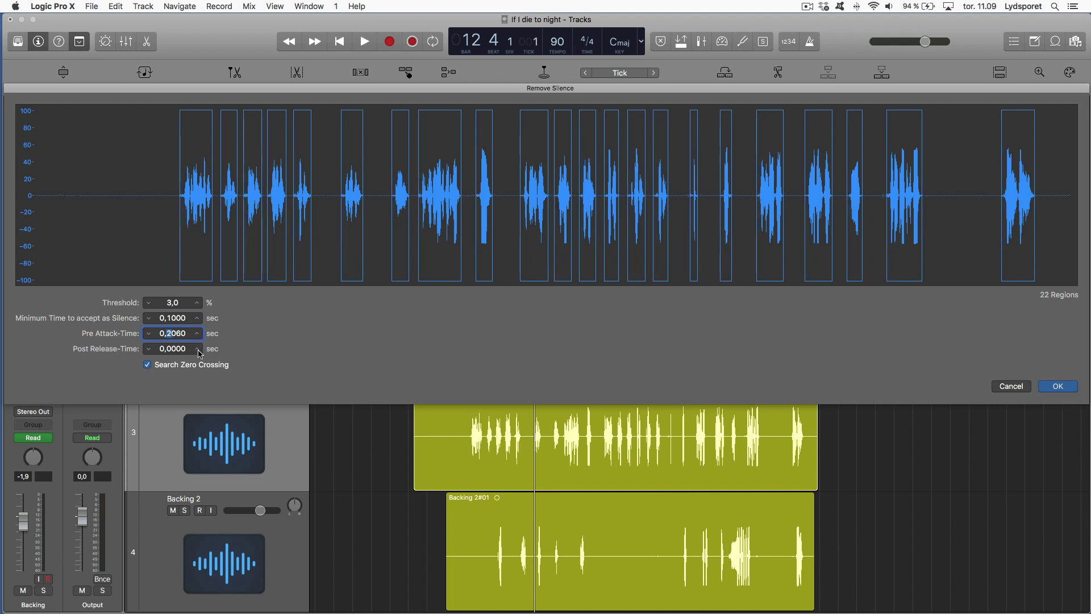
drag(165, 336, 163, 345)
Set the Post Release-Time to 0.1000 sec and apply Remove Silence to the Backing region.
click(188, 351)
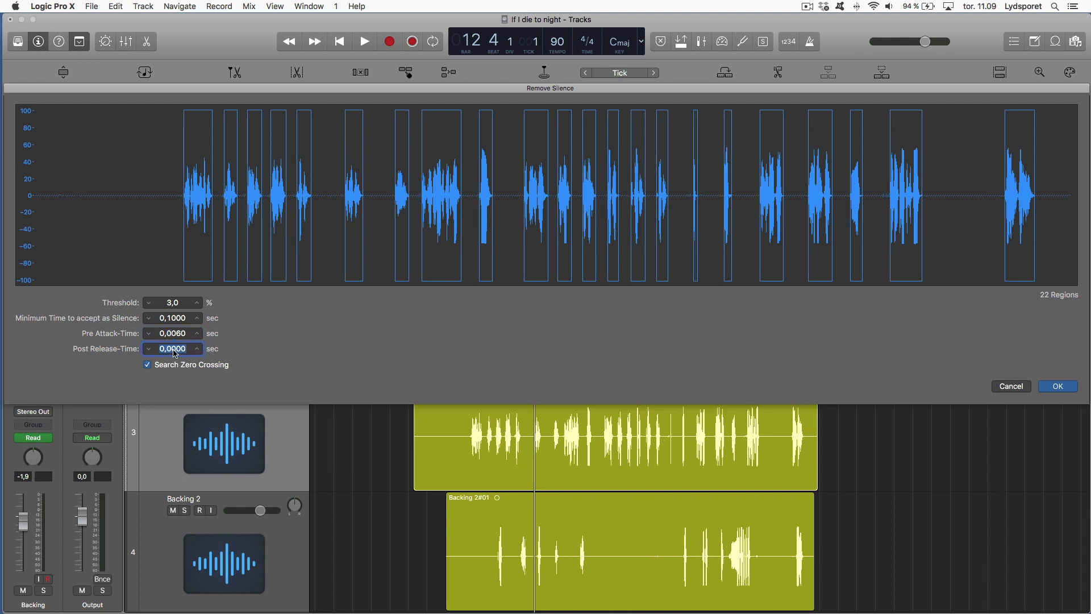
click(172, 350)
click(199, 350)
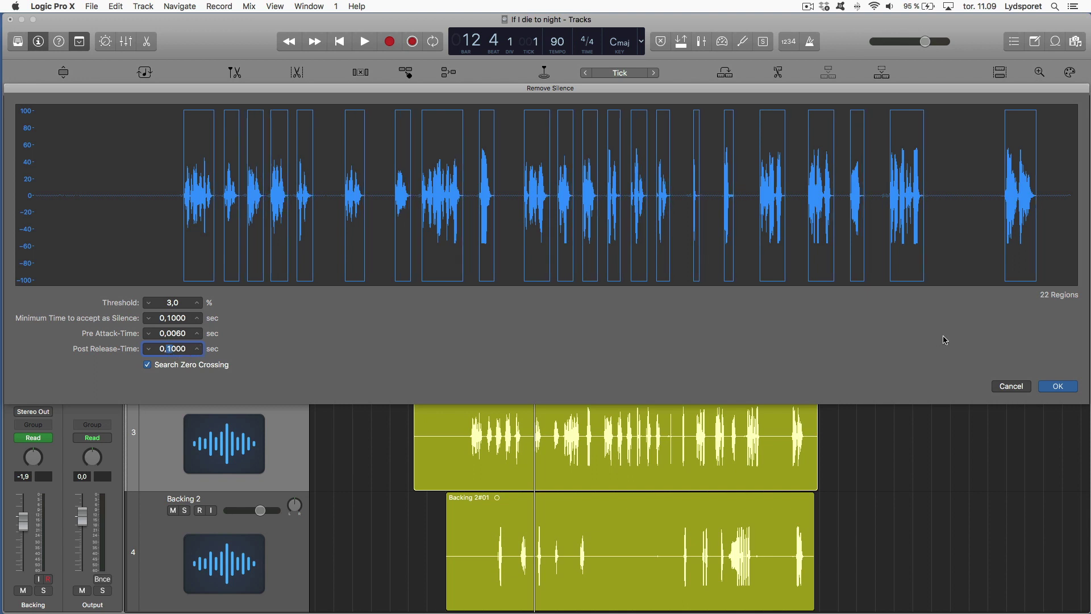
click(1053, 386)
key(super+Right)
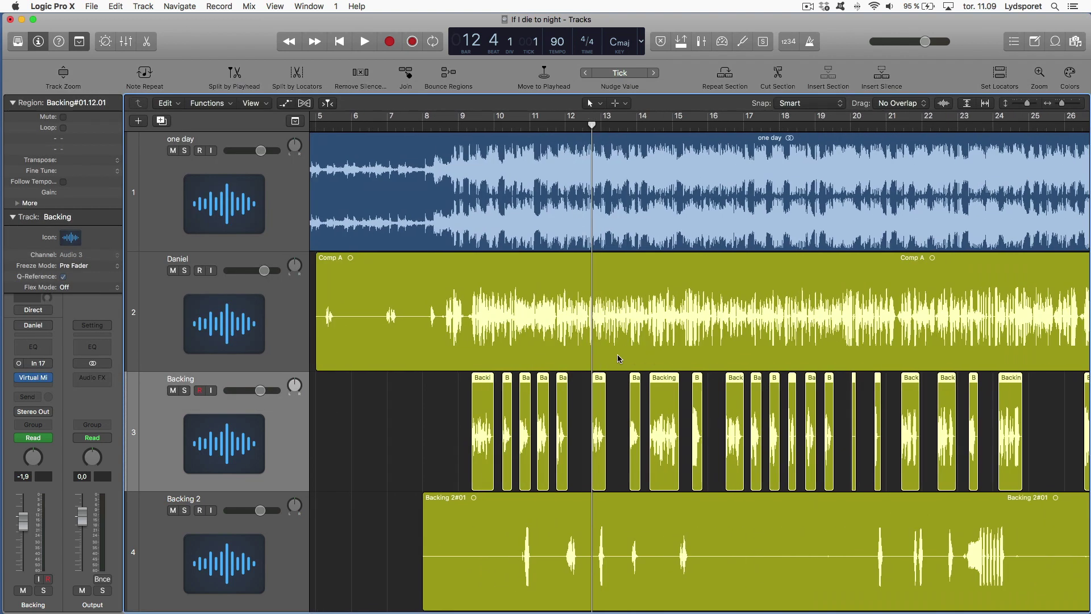
drag(367, 426, 1089, 437)
key(super+Left)
drag(683, 426, 302, 419)
key(super+Right)
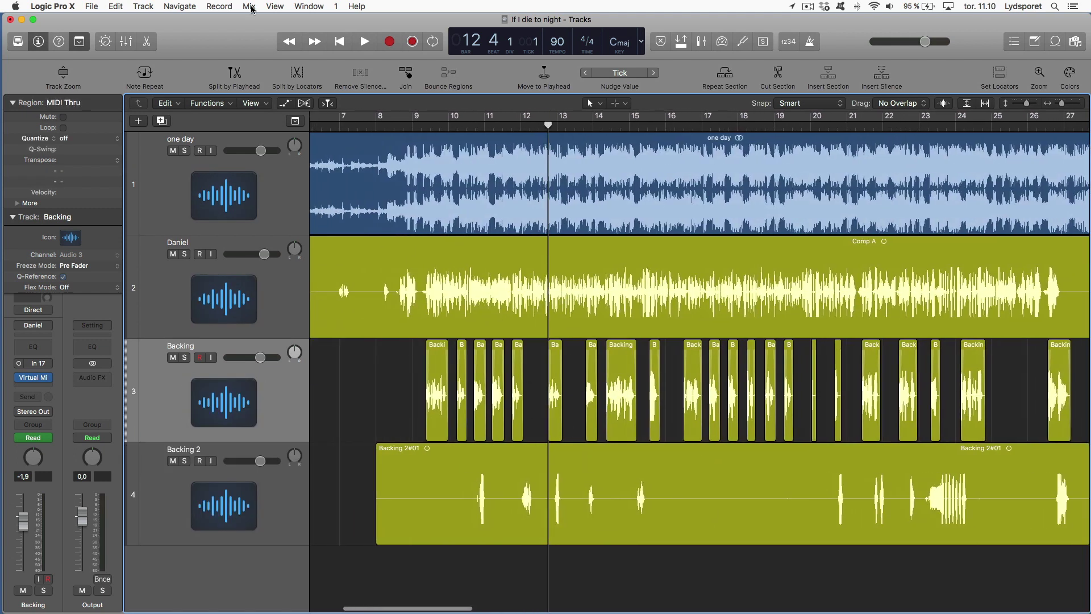
Hide the toolbar and apply Remove Silence to the Backing 2 region with the same settings, keeping the 3.0 % threshold.
click(86, 42)
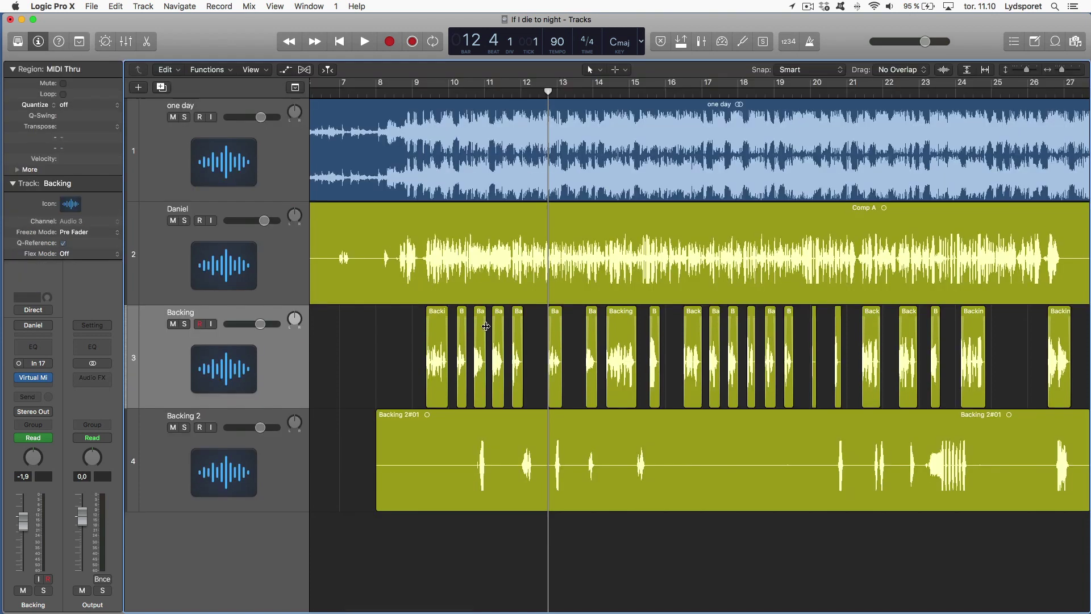
click(594, 463)
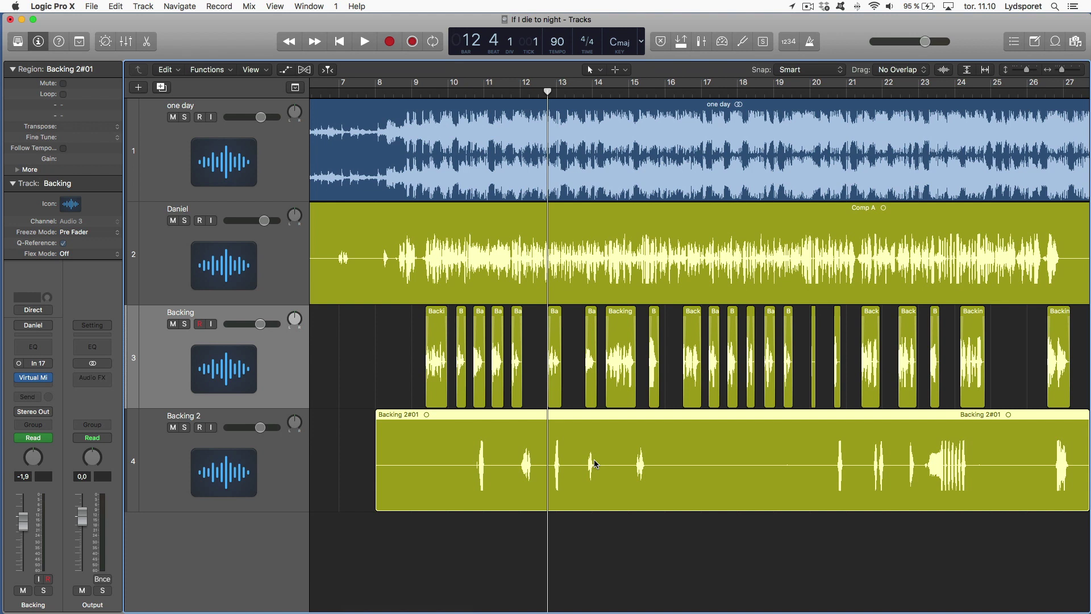
key(ctrl+x)
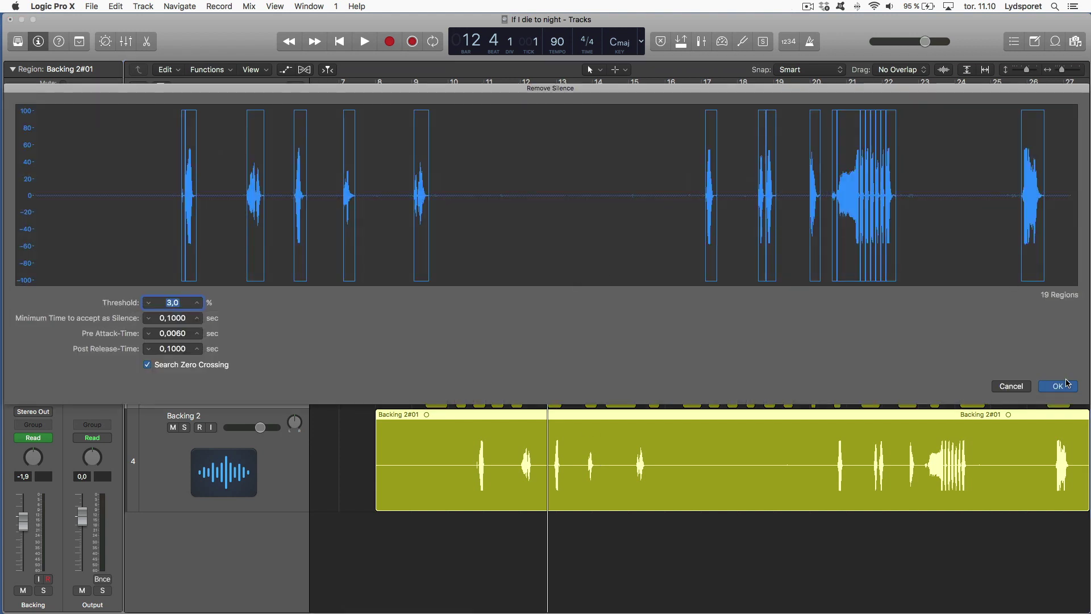
click(1059, 387)
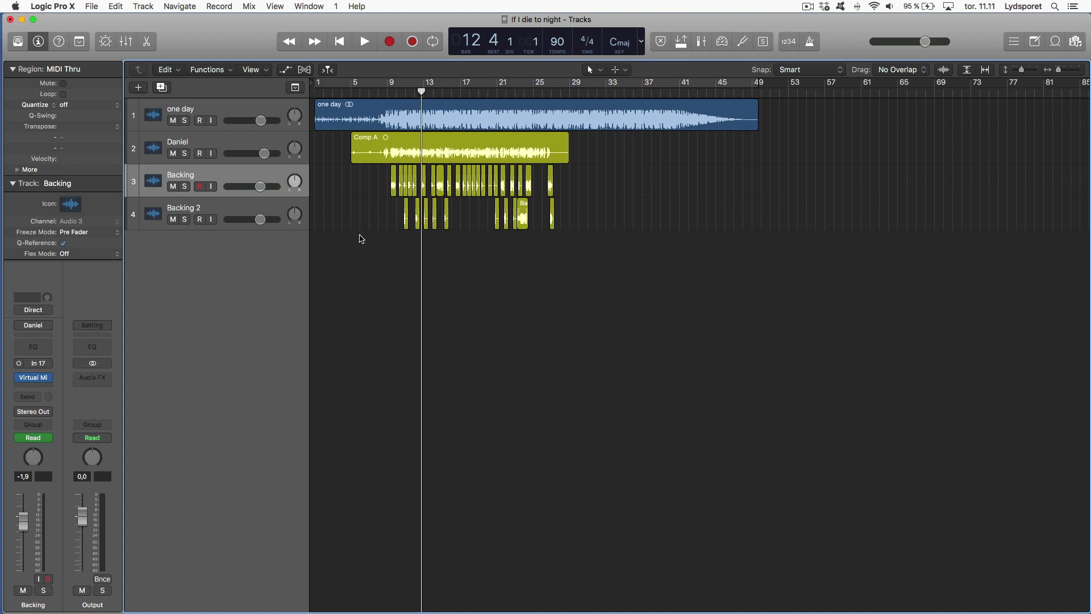
scroll(372, 273, up, 3)
scroll(372, 273, down, 2)
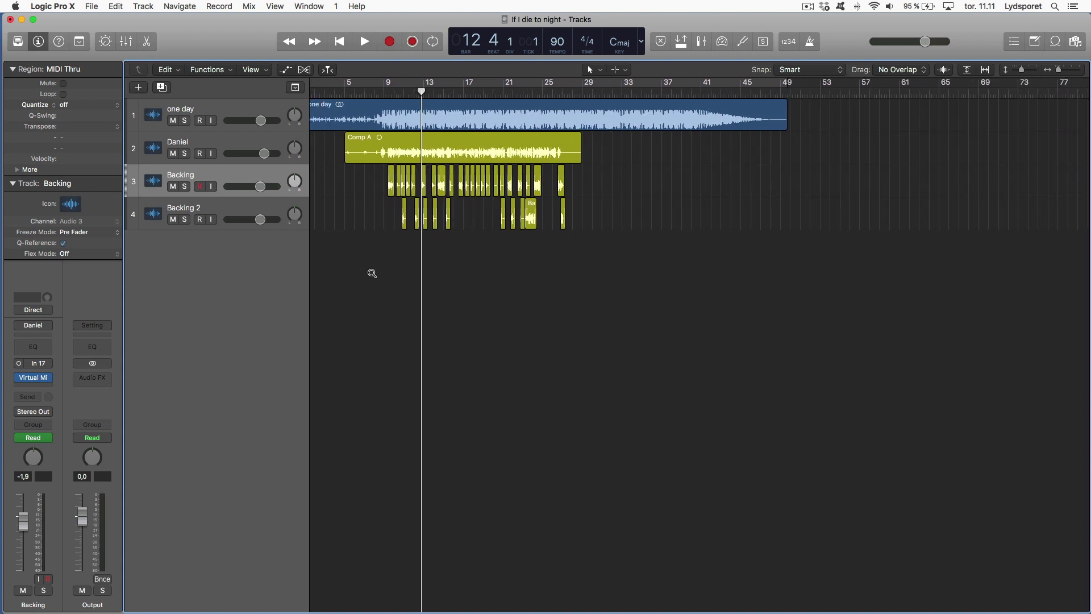
scroll(373, 273, down, 2)
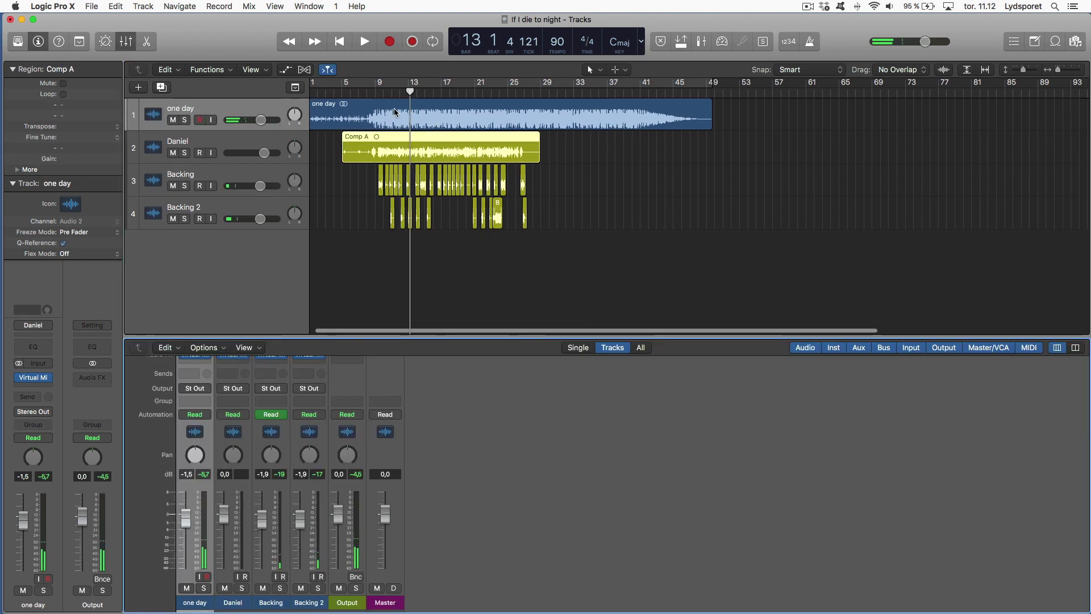
scroll(342, 154, left, 1)
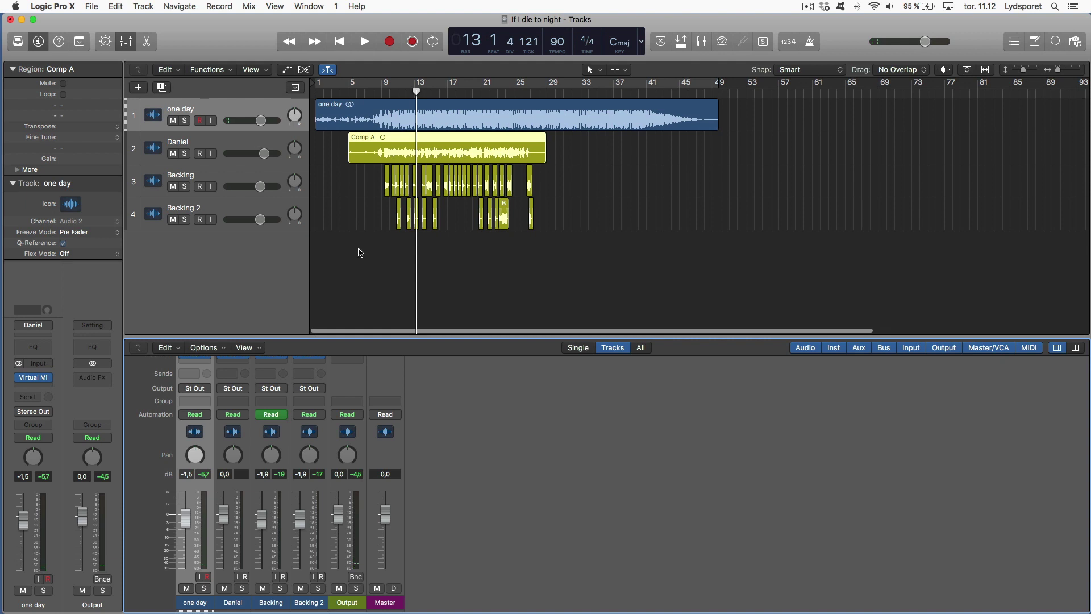
click(574, 182)
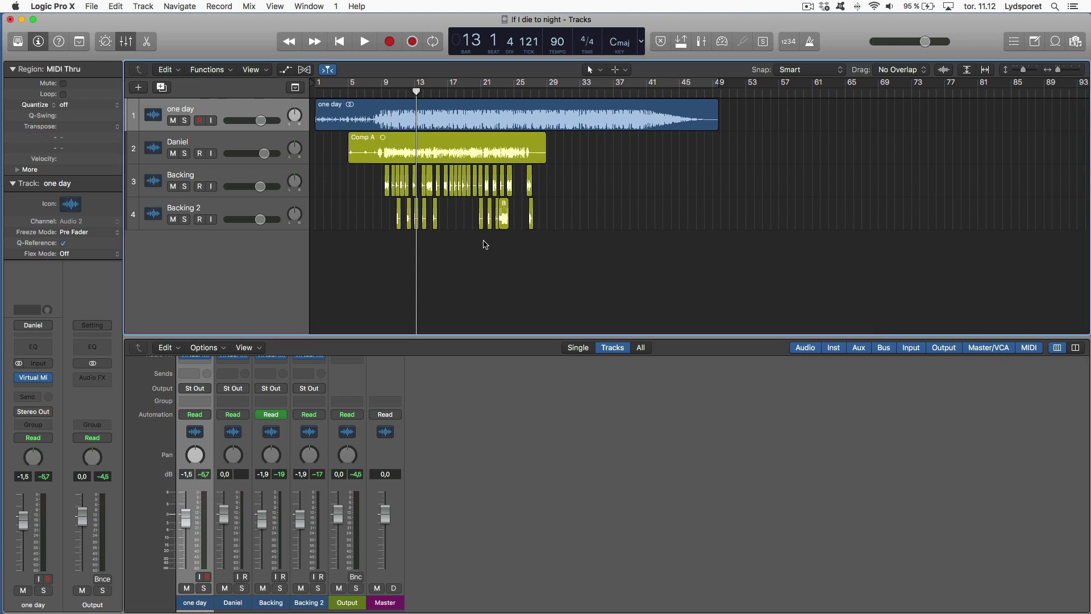
Hide the mixer and try bright yellow and bright green from the color palette on the Comp A region.
key(alt+c)
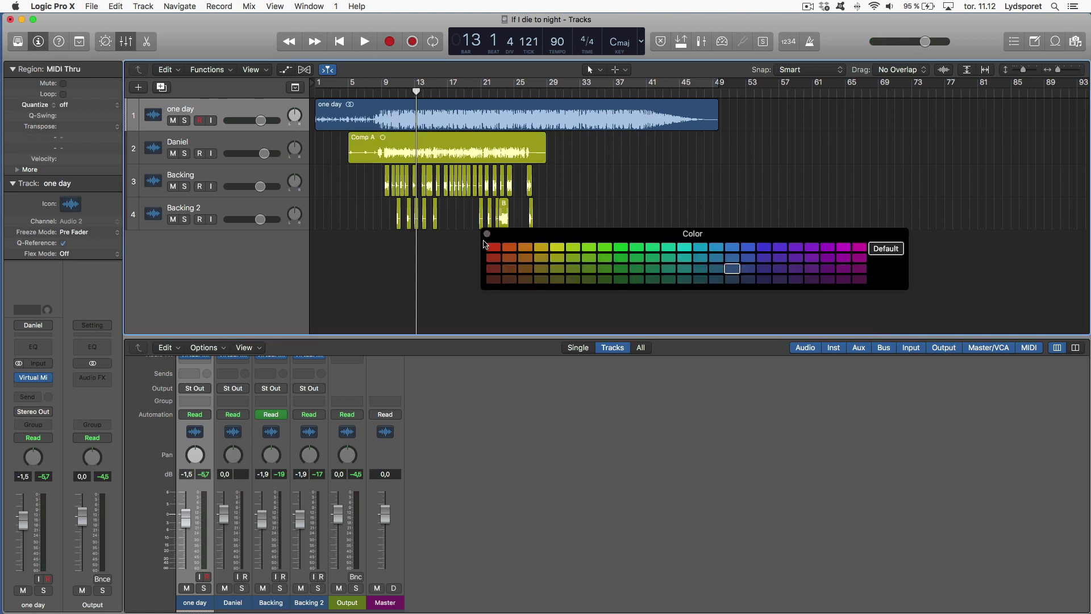
key(x)
click(463, 179)
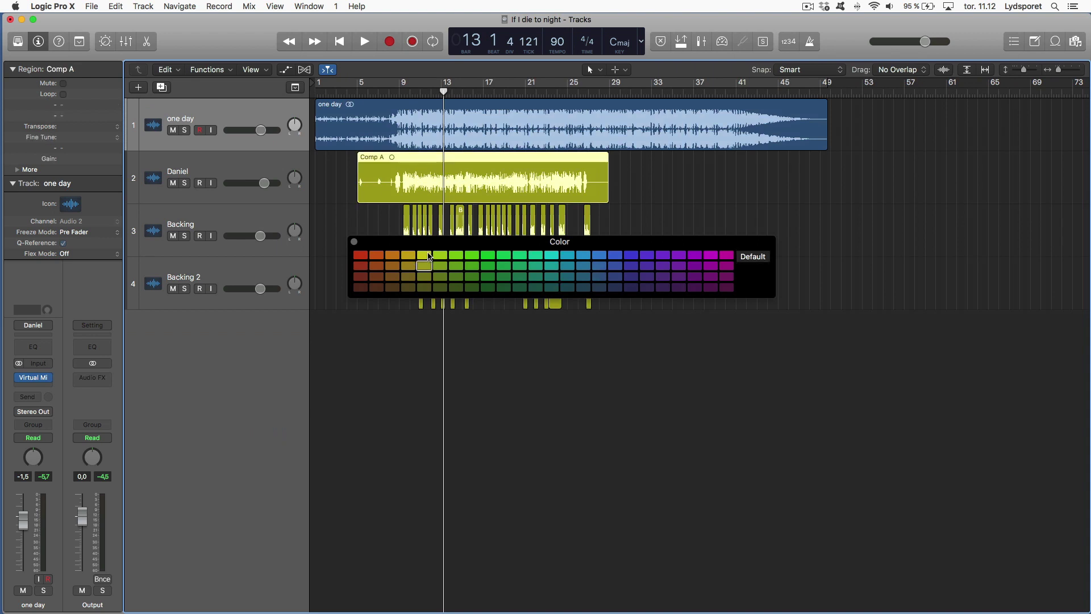
click(425, 255)
click(492, 257)
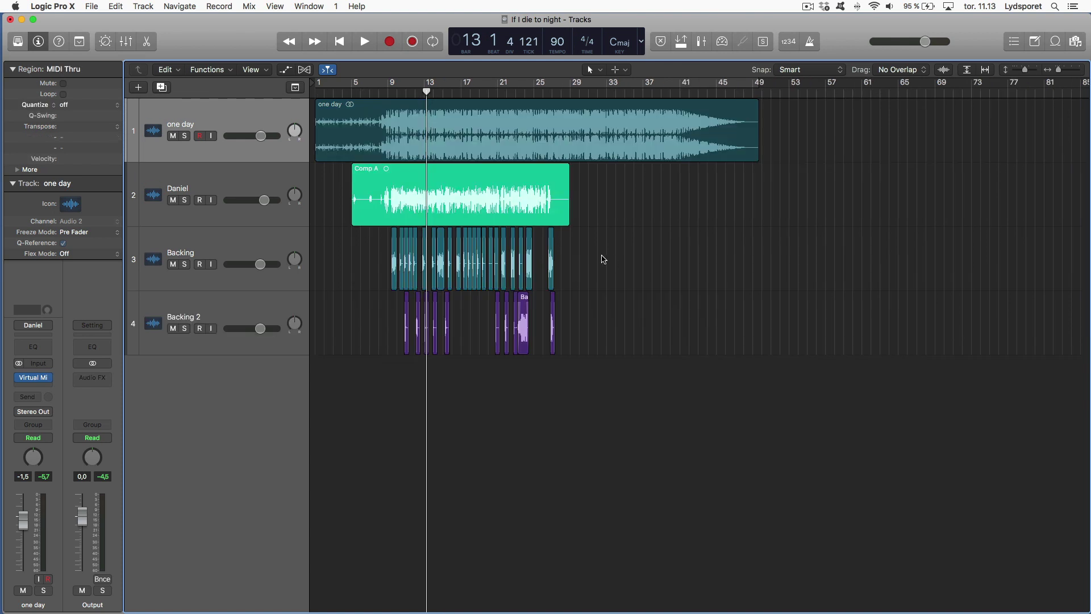
Color all regions on the Backing and Backing 2 tracks bright green.
drag(588, 257, 418, 341)
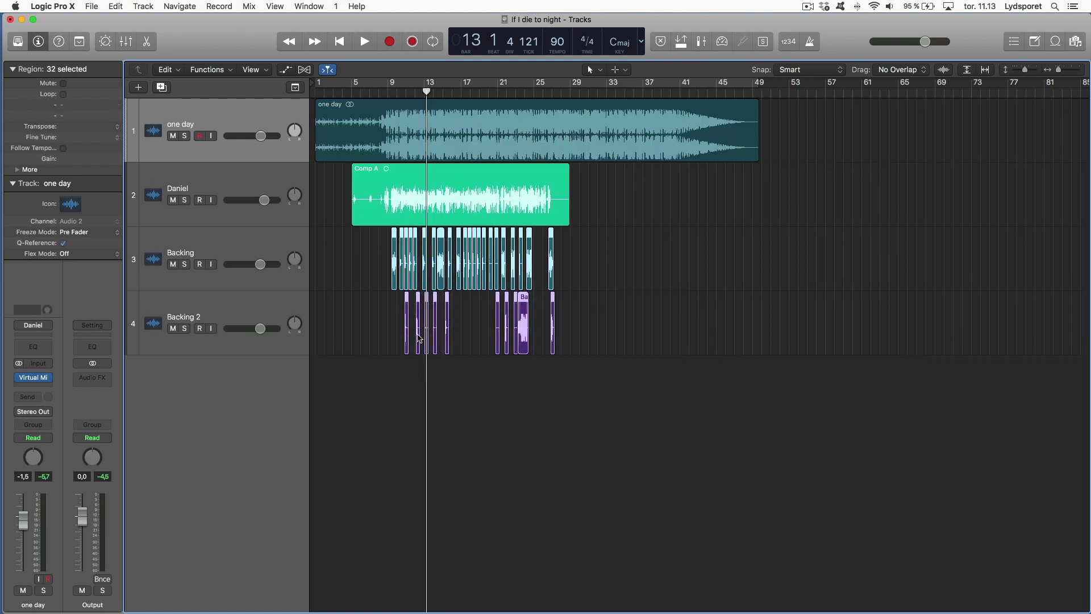
key(alt+c)
click(422, 350)
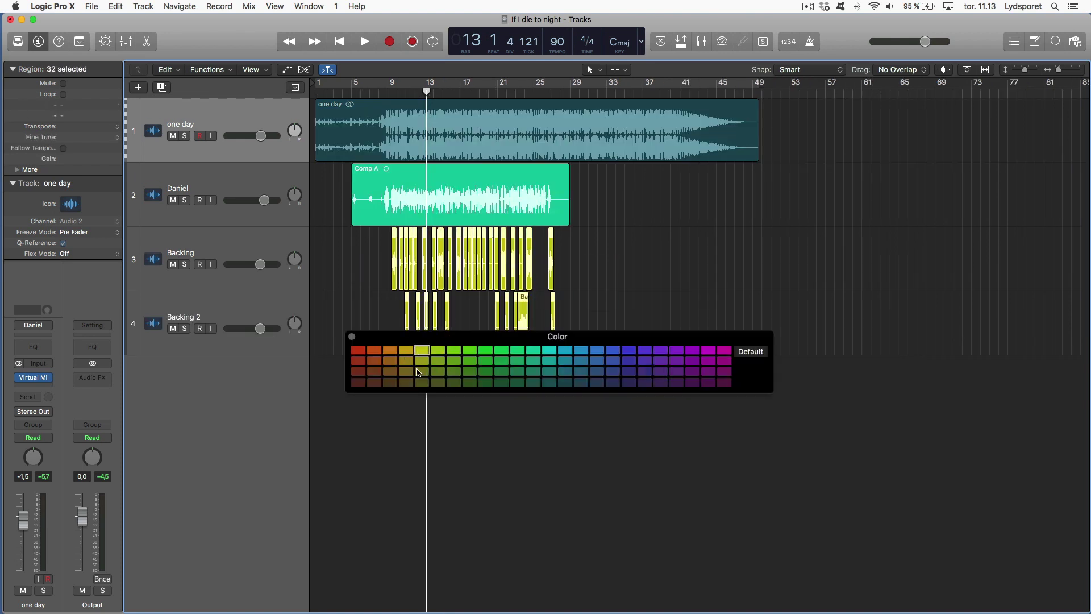
click(485, 350)
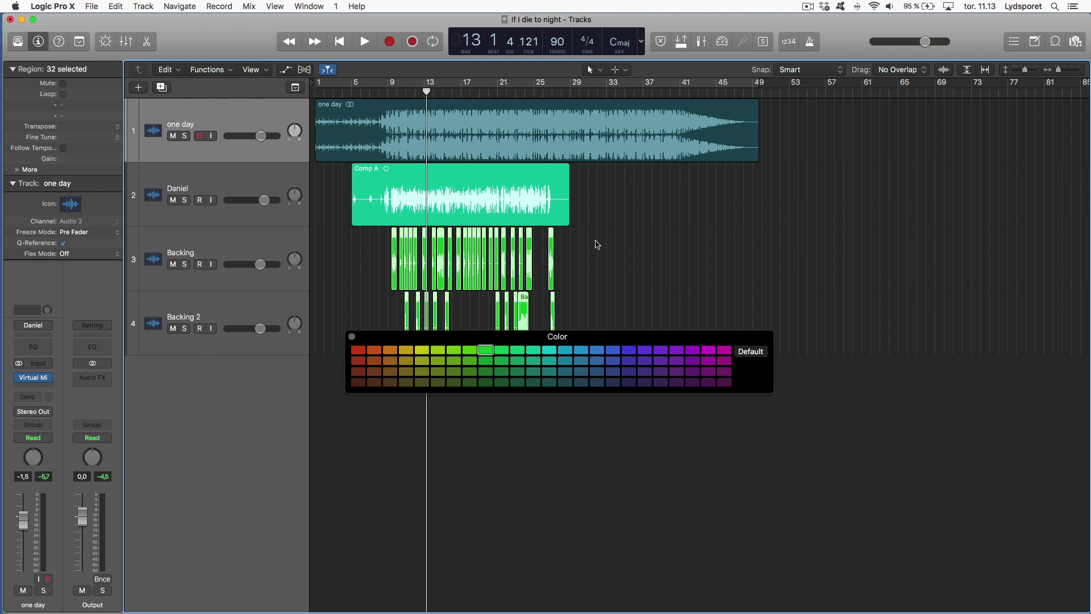
Color the Comp A region bright yellow and the one day region bright red, and close the color palette.
drag(631, 209, 349, 223)
click(421, 351)
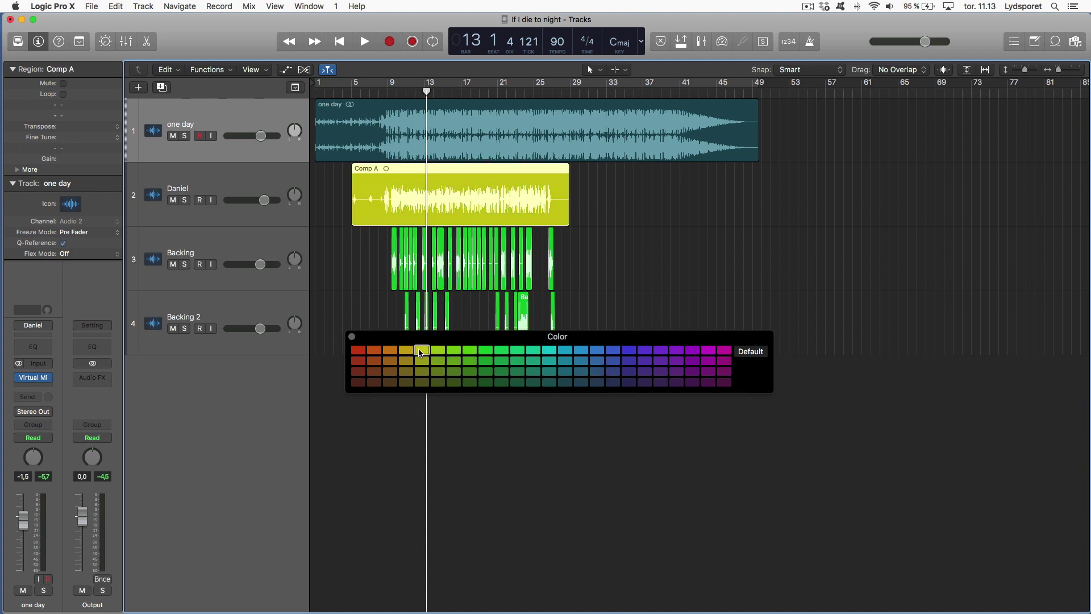
click(465, 142)
click(358, 350)
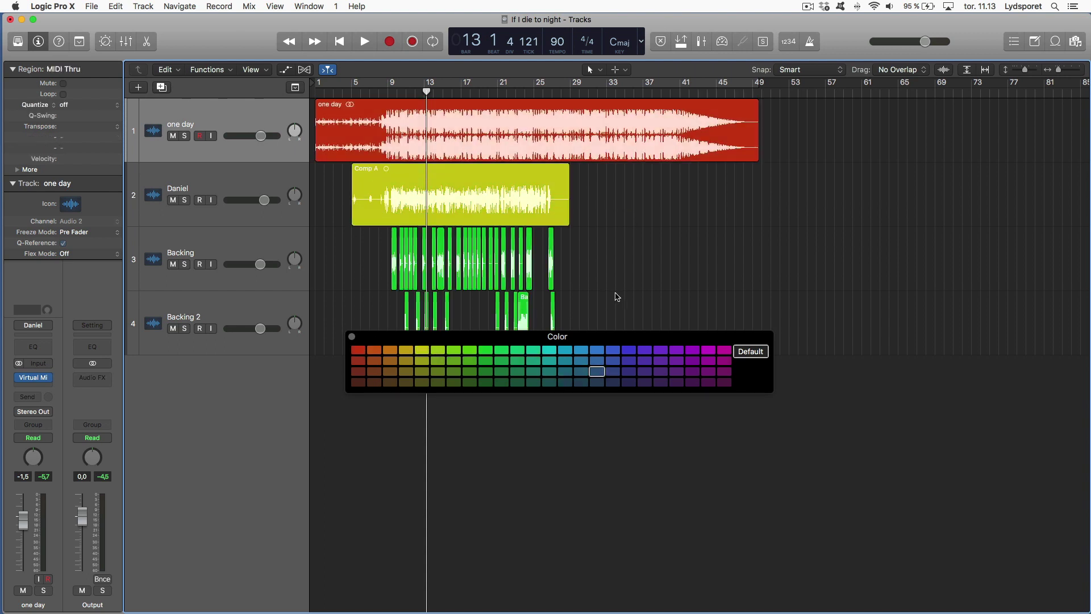
click(352, 336)
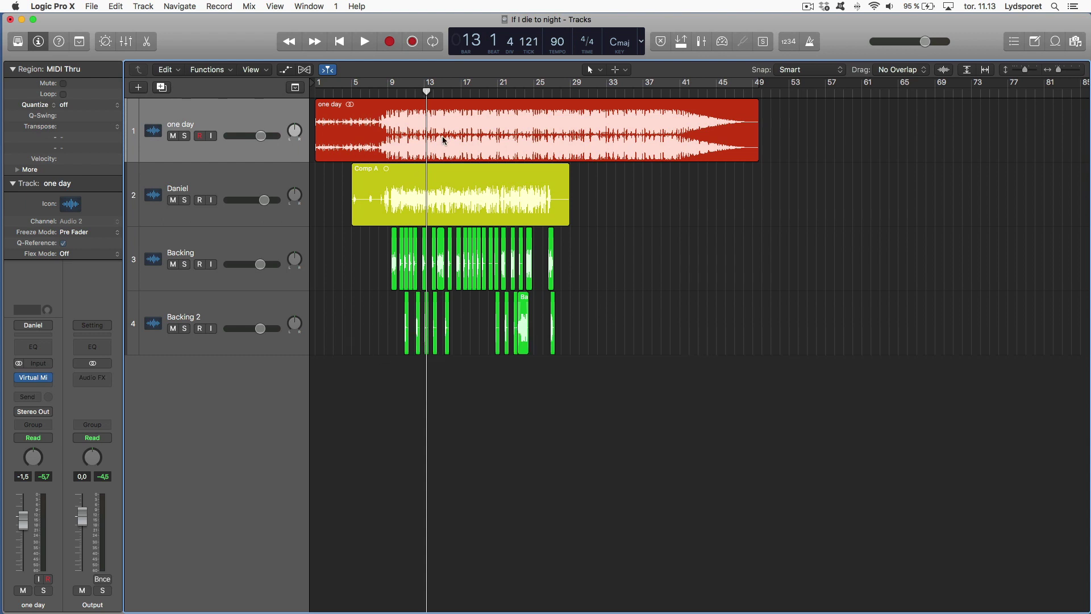
scroll(444, 373, down, 2)
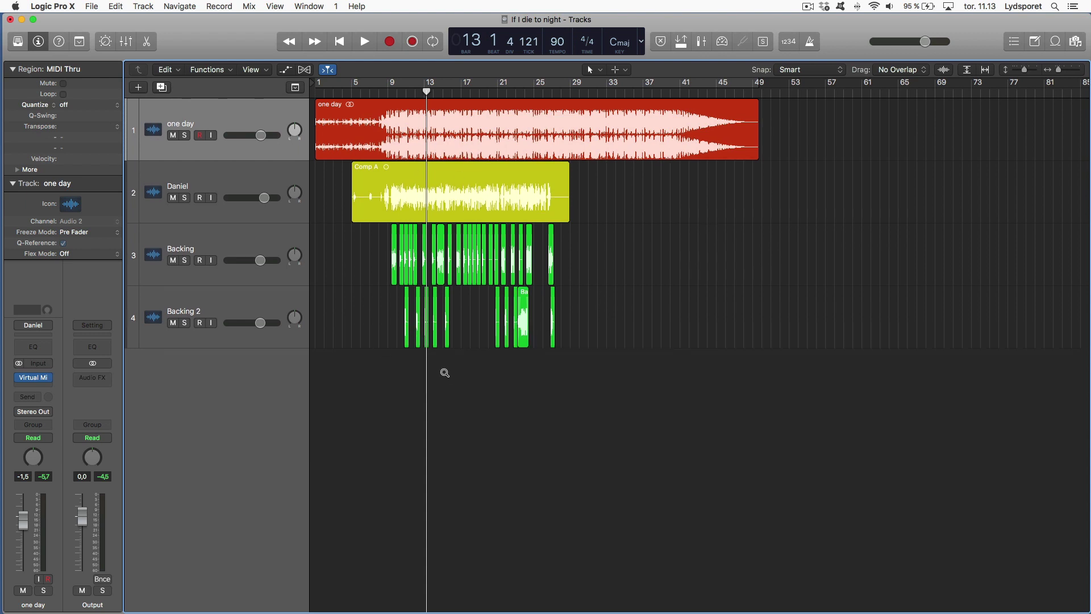